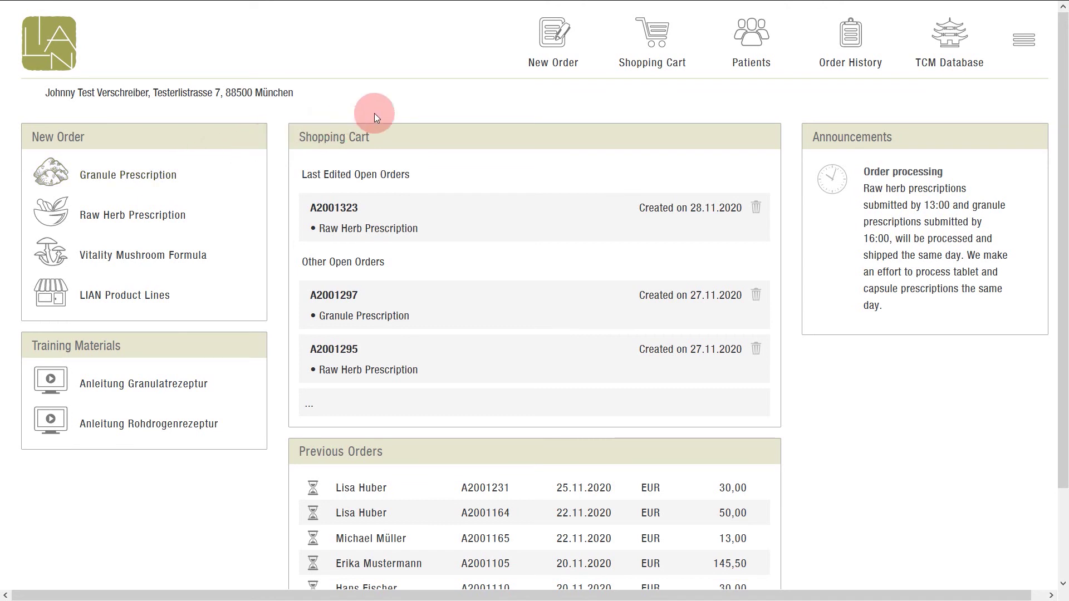
Start a new order with a Granule Prescription from the New Order menu.
mouse_move(544, 40)
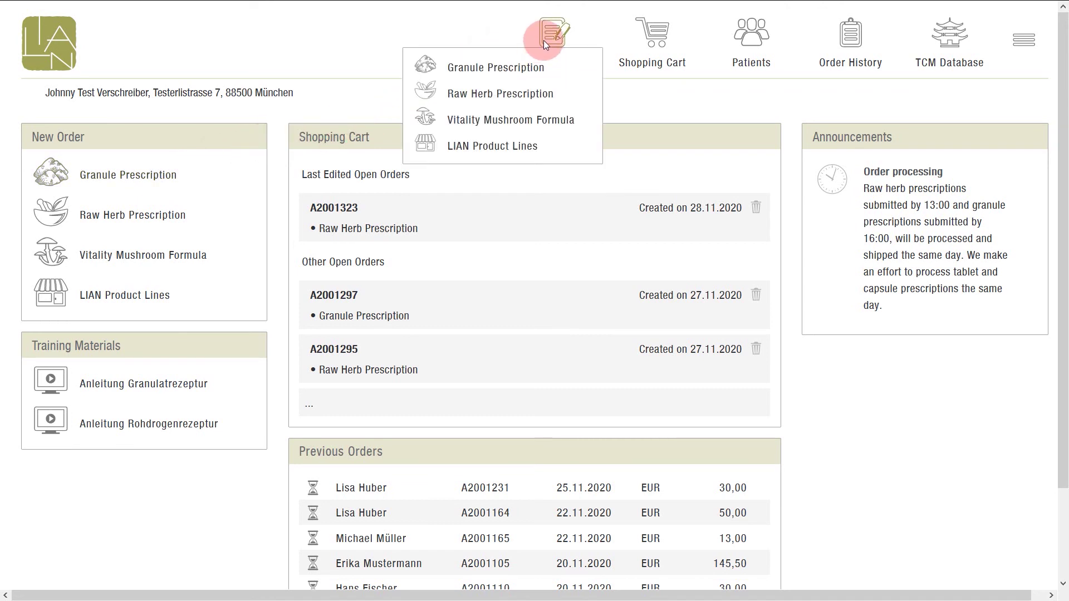
left_click(509, 68)
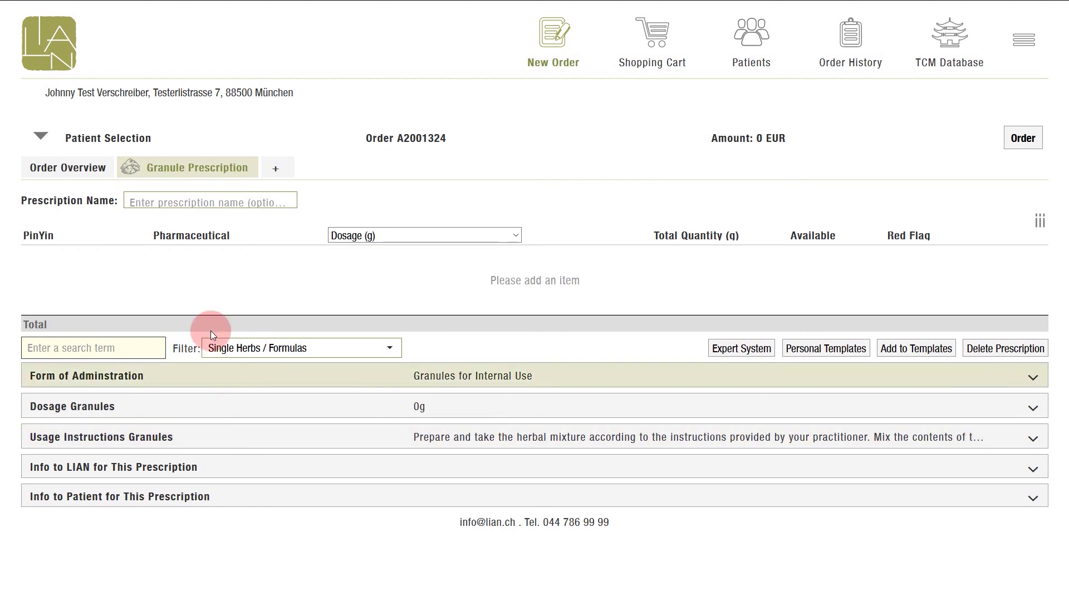
left_click(125, 141)
type("max")
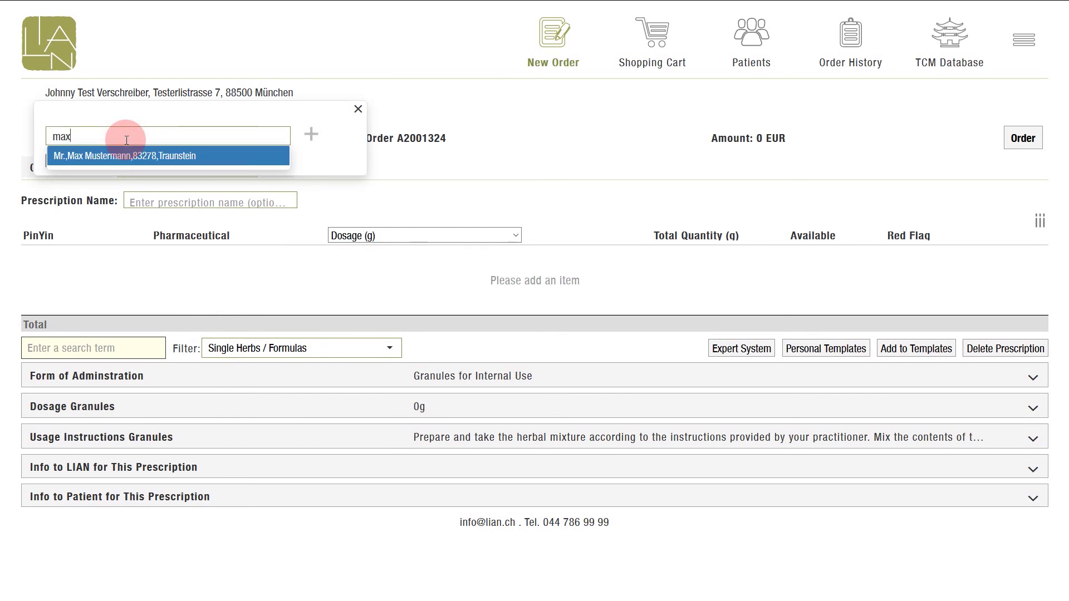
key("Return")
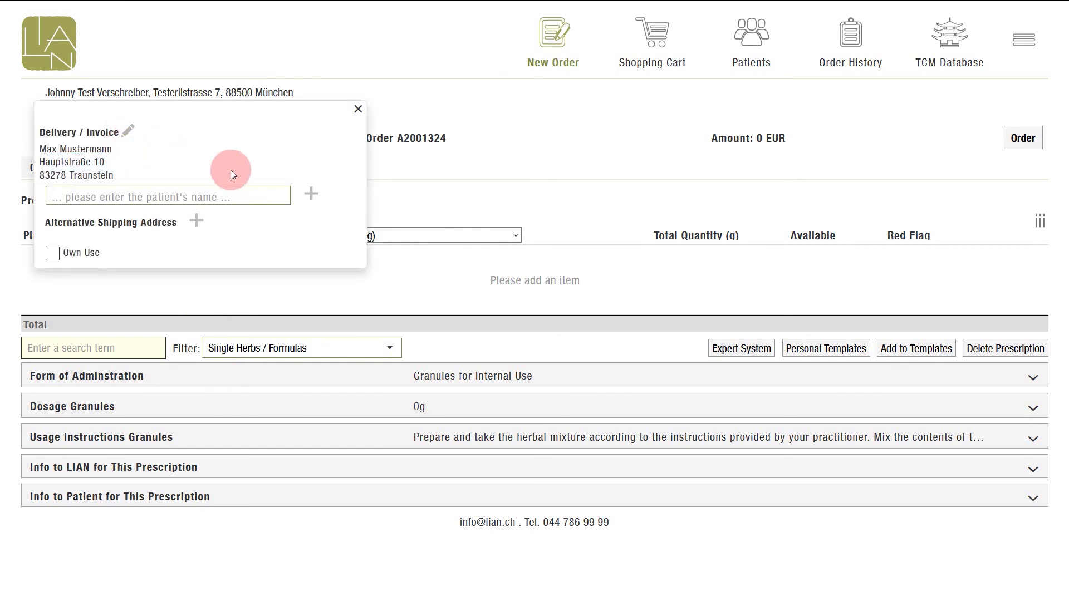
left_click(309, 194)
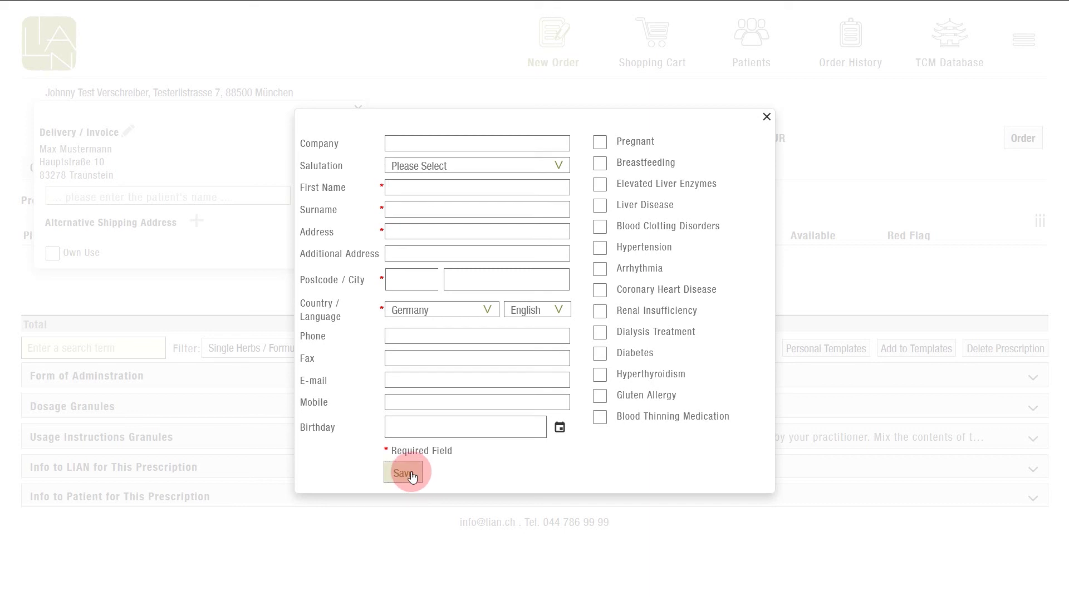
left_click(767, 117)
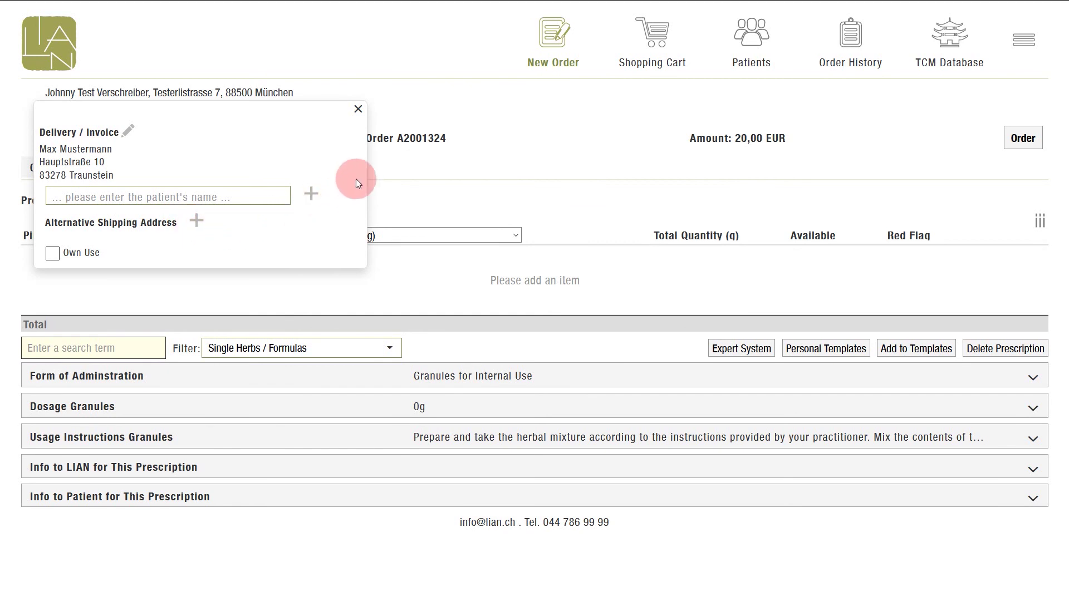
left_click(379, 164)
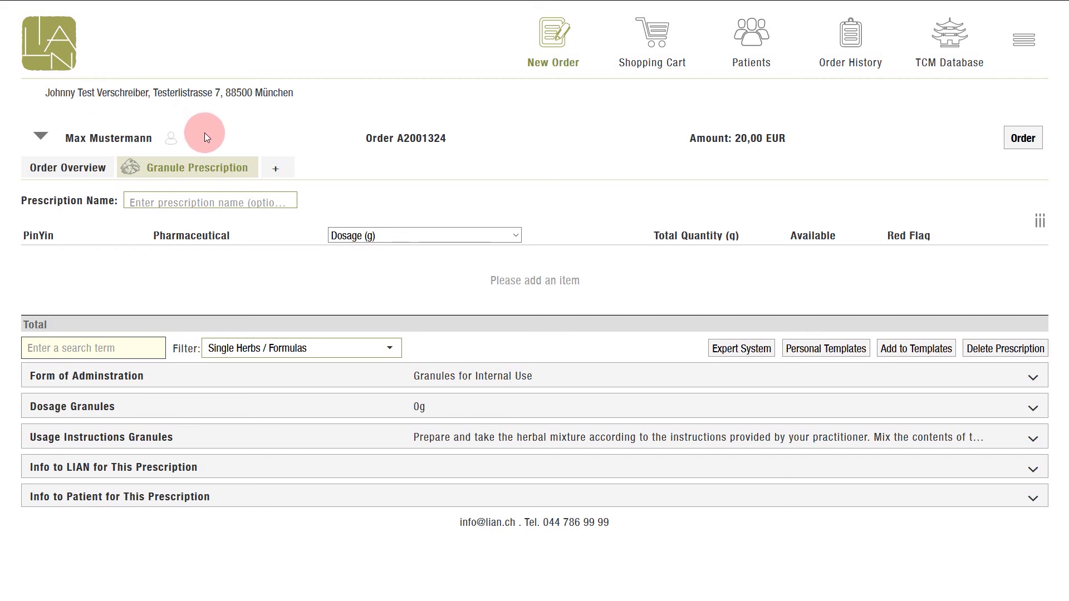
Add and save a patient note reading 'test' in the patient's Notes.
left_click(173, 147)
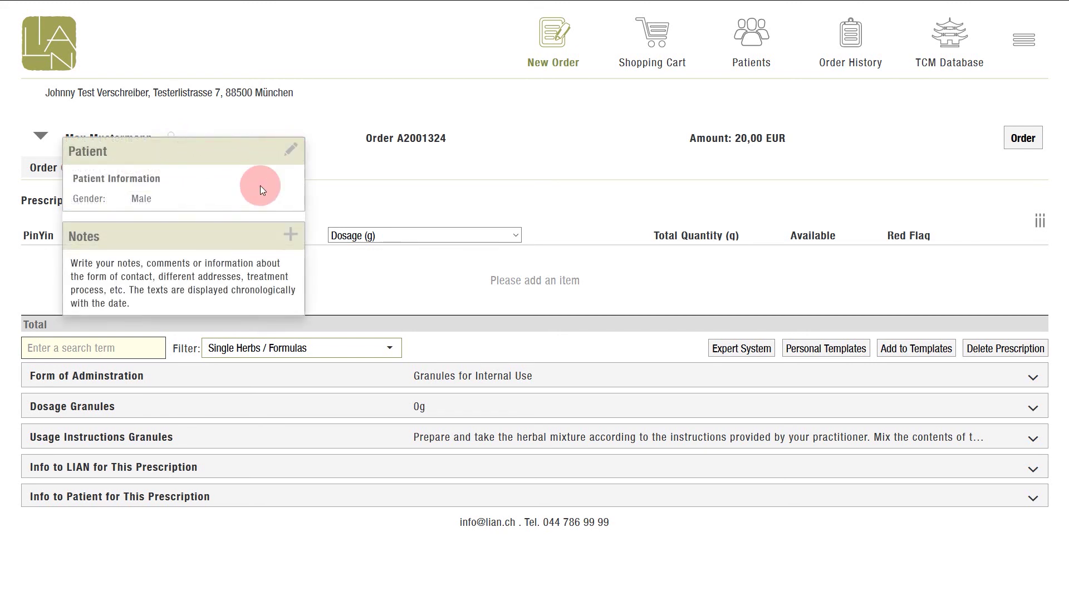
left_click(290, 233)
type("test")
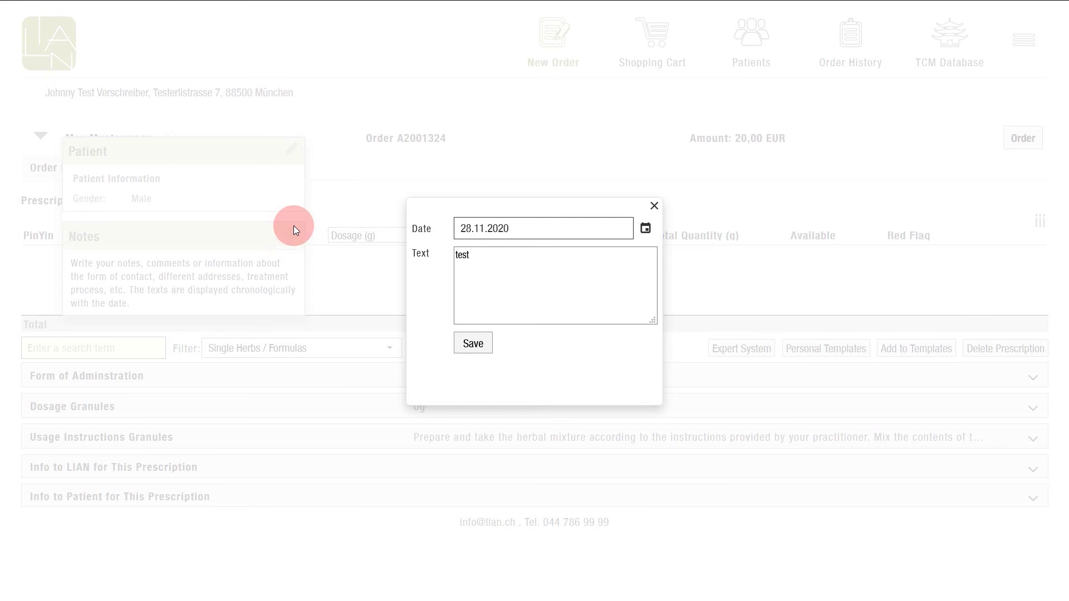
left_click(469, 342)
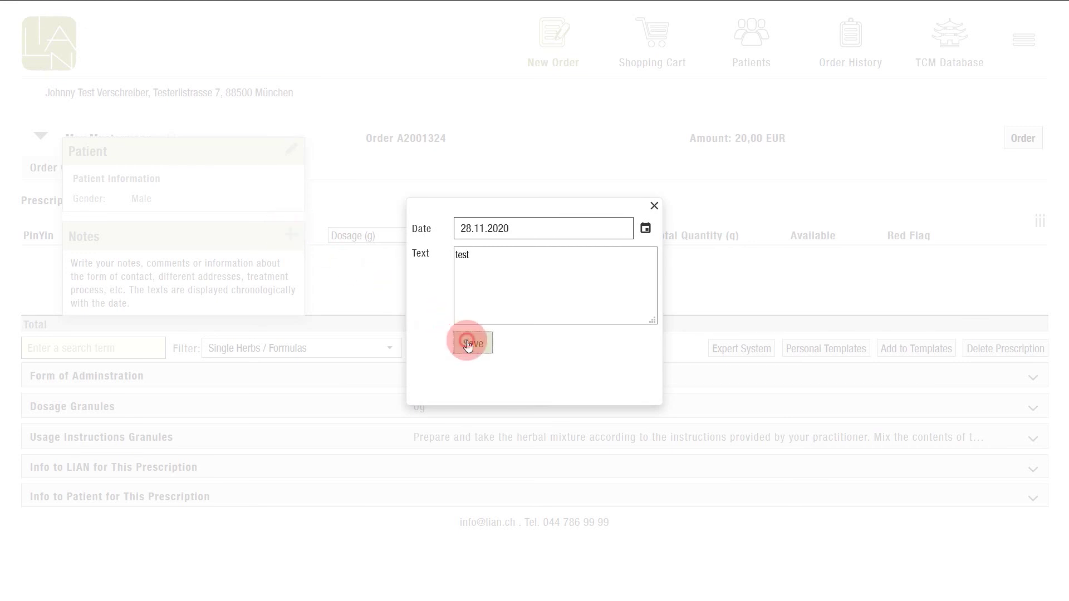
left_click(341, 174)
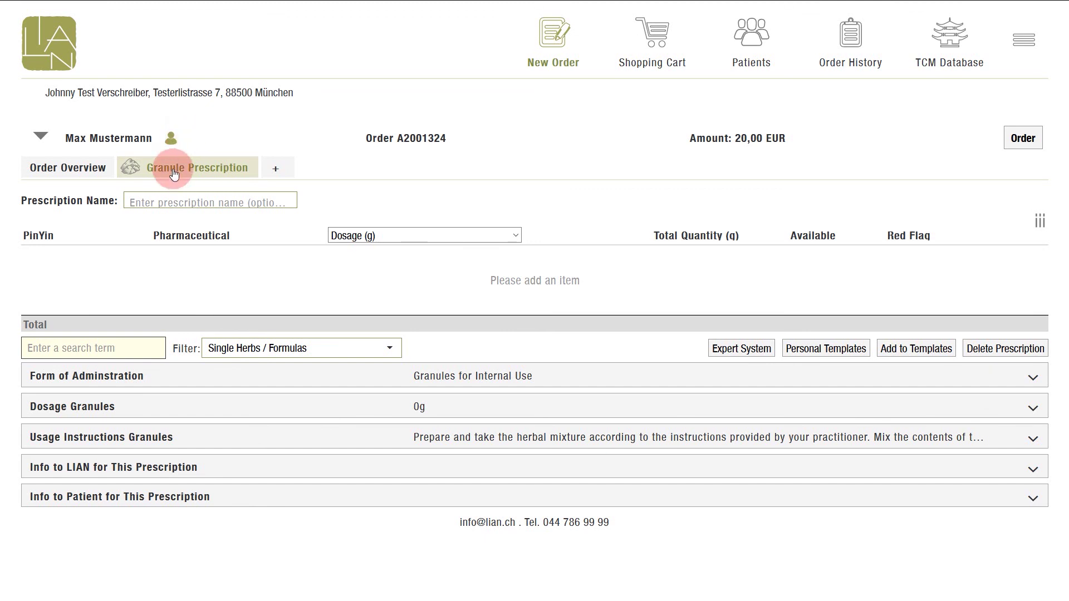
Name the prescription 'Qi Stagnation'.
left_click(146, 201)
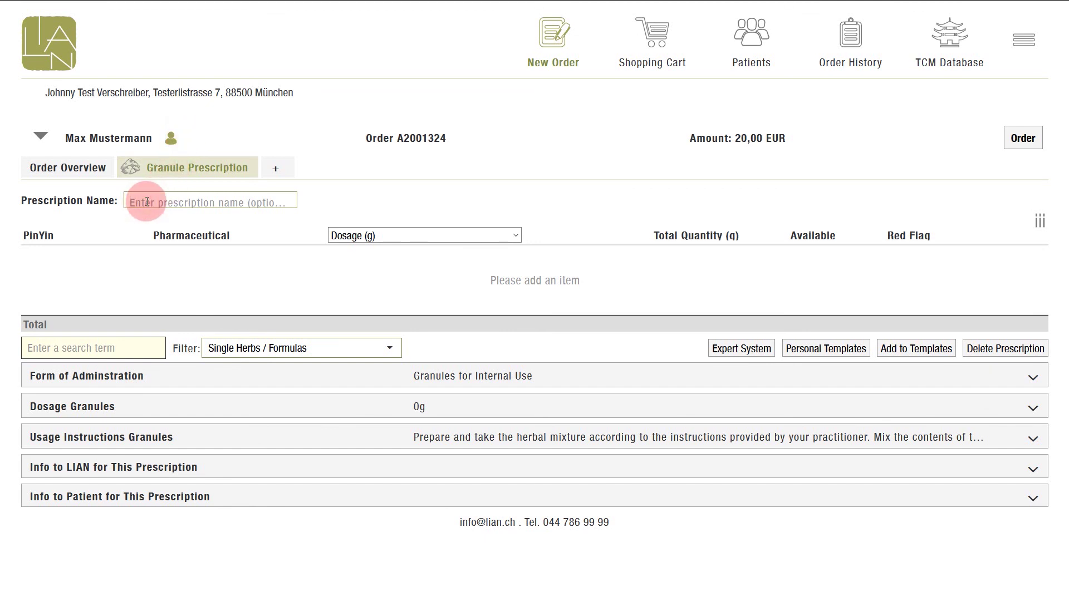
type("Qi Stag")
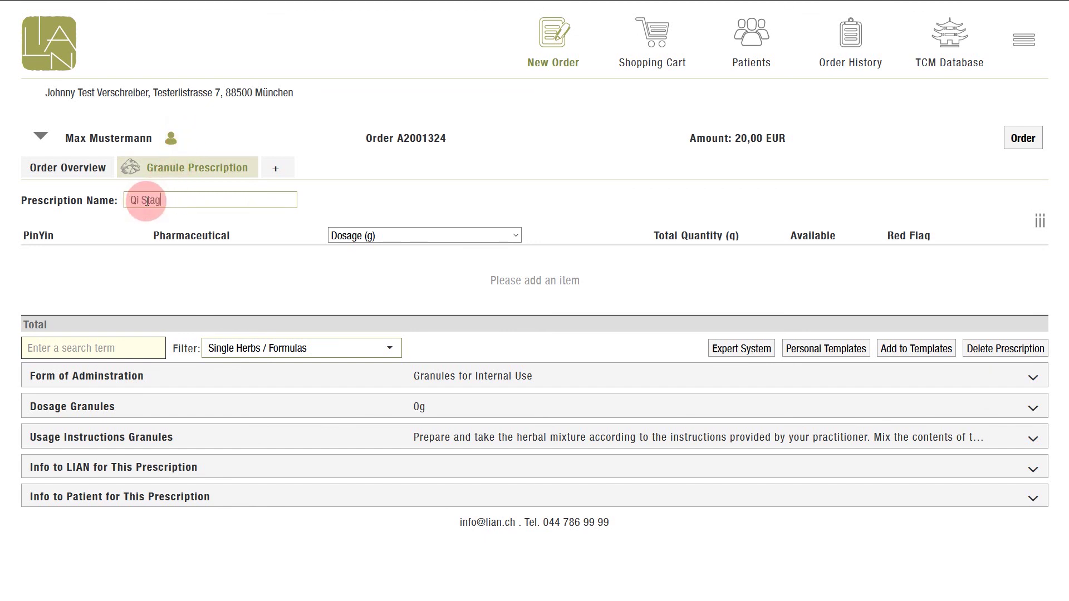
type("nation")
key("Return")
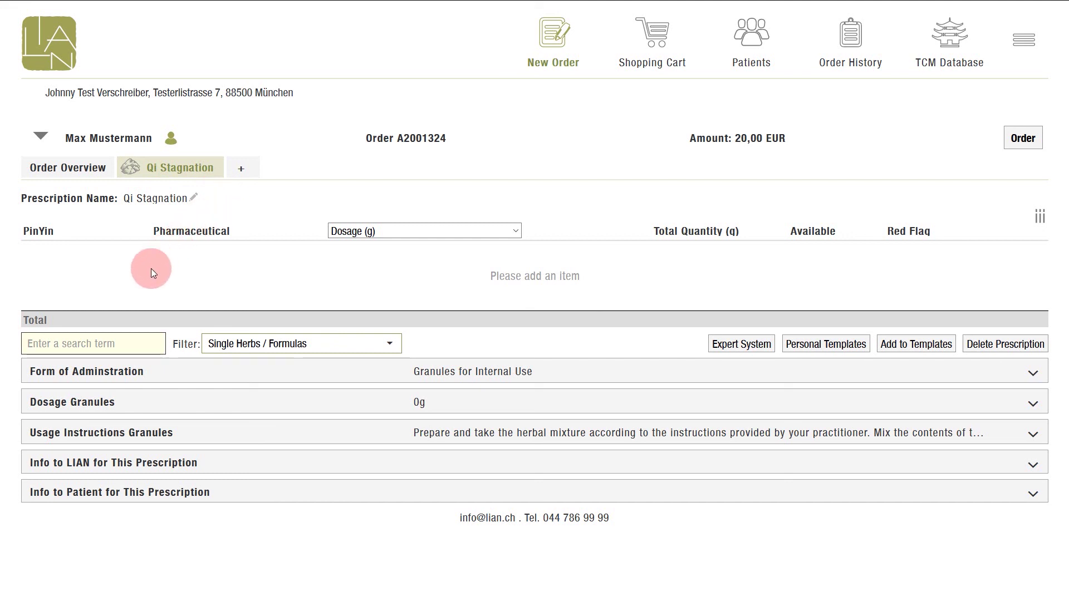
Add jia wei xiao yao san from a 'xiao' search at 80 g.
left_click(81, 348)
type("xiao")
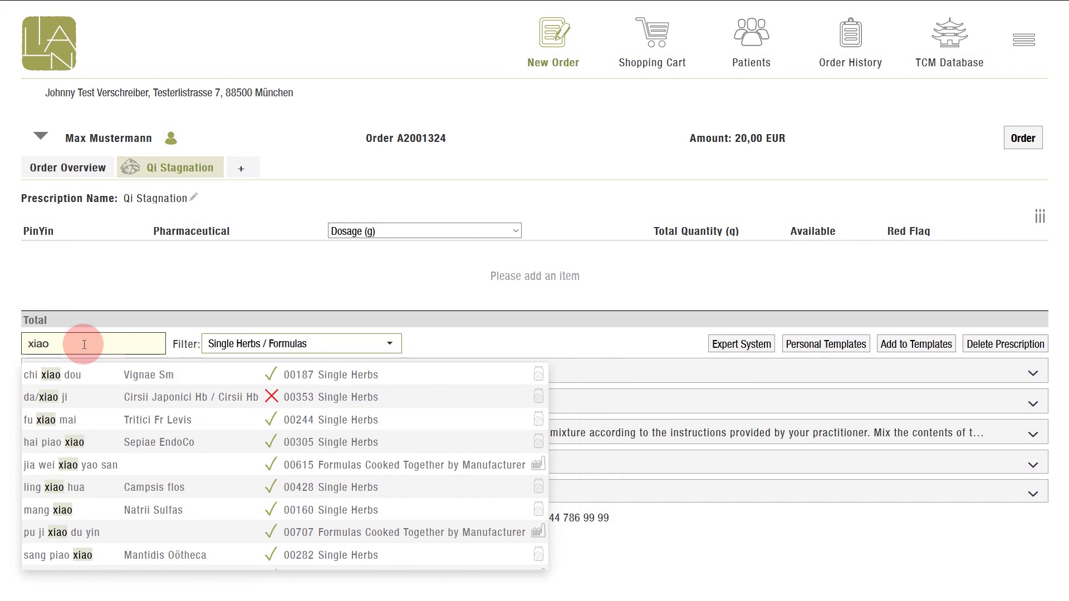
key("Down")
key("Down")
key("Down")
key("Down")
key("Down")
key("Return")
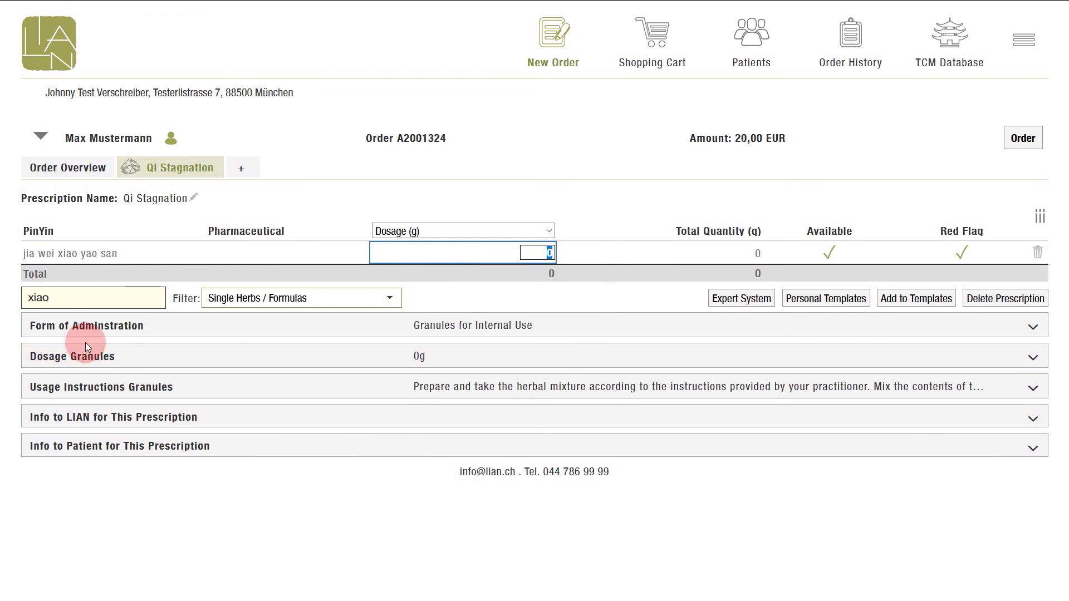
type("80")
key("Tab")
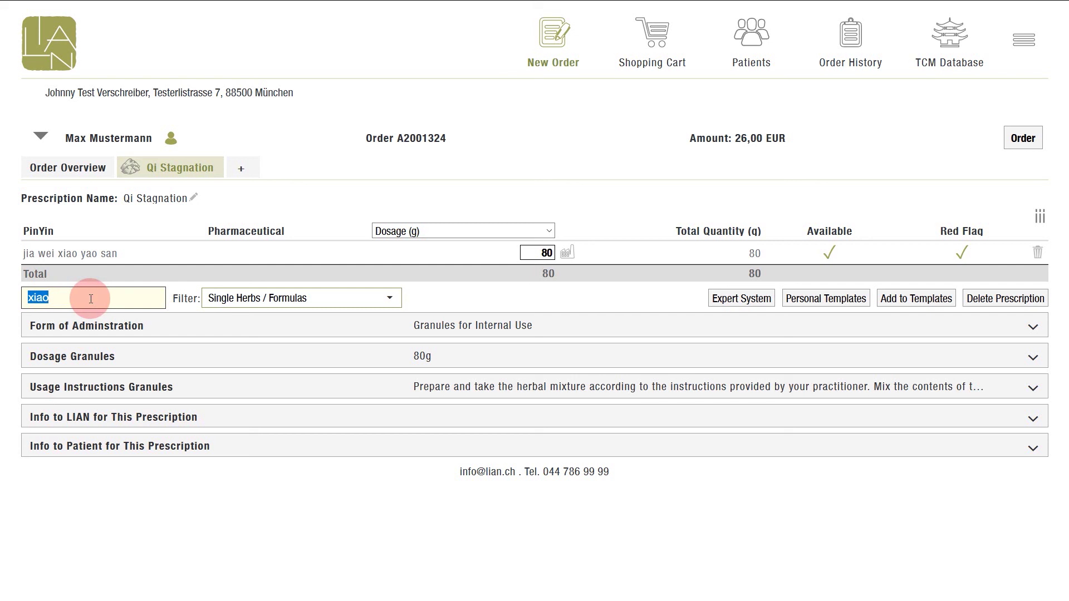
left_click(93, 254)
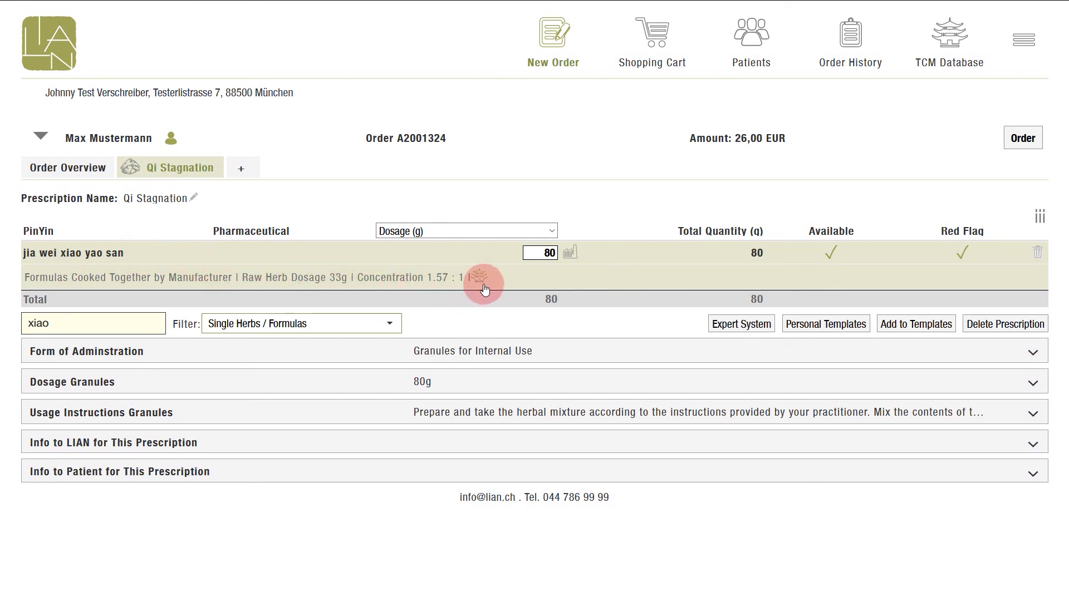
left_click(110, 255)
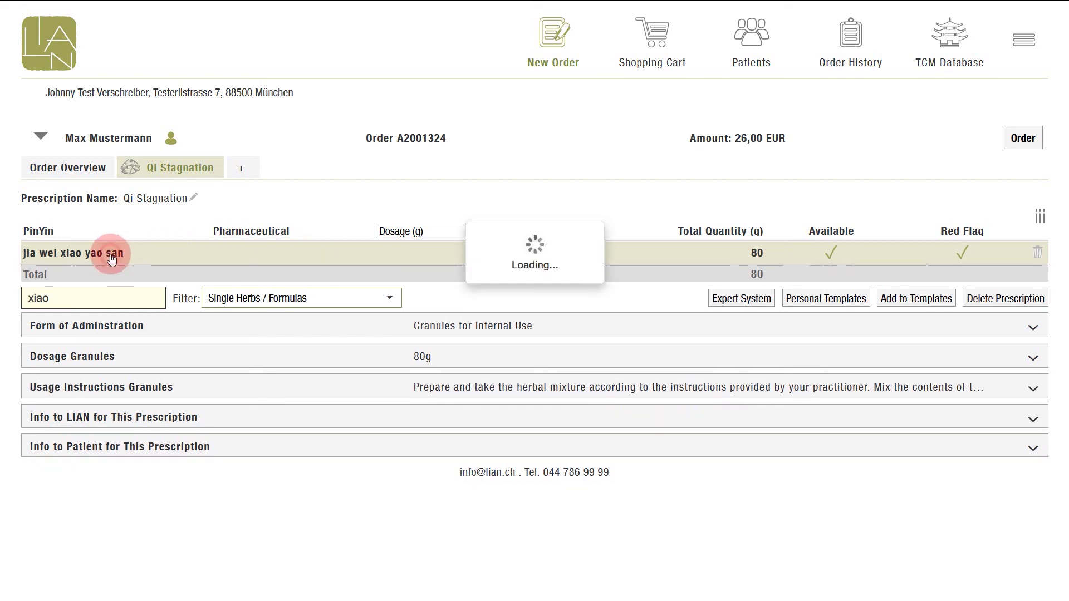
left_click(390, 300)
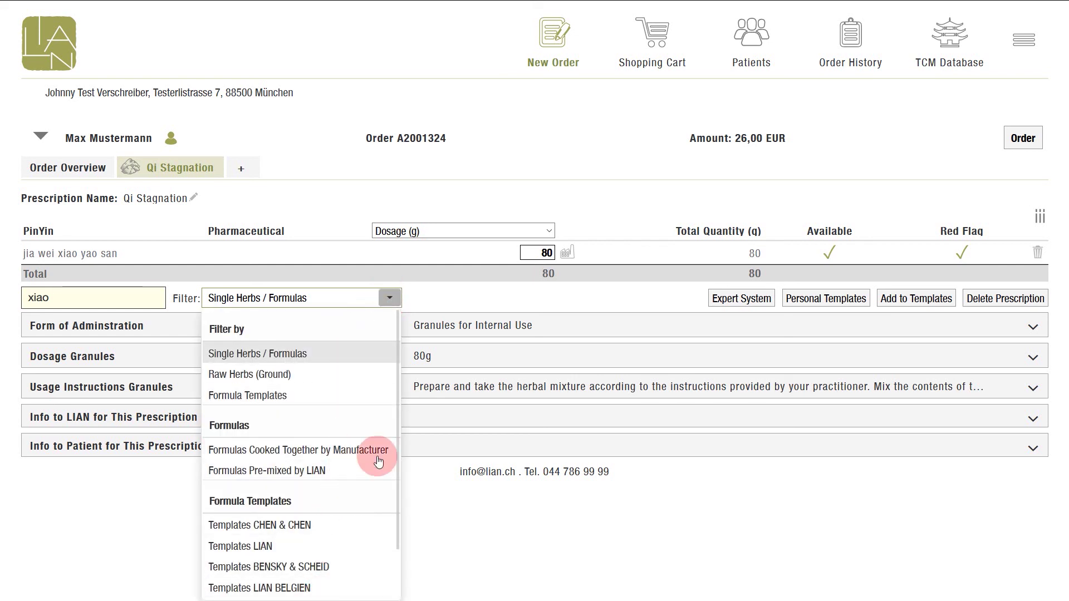
left_click(433, 300)
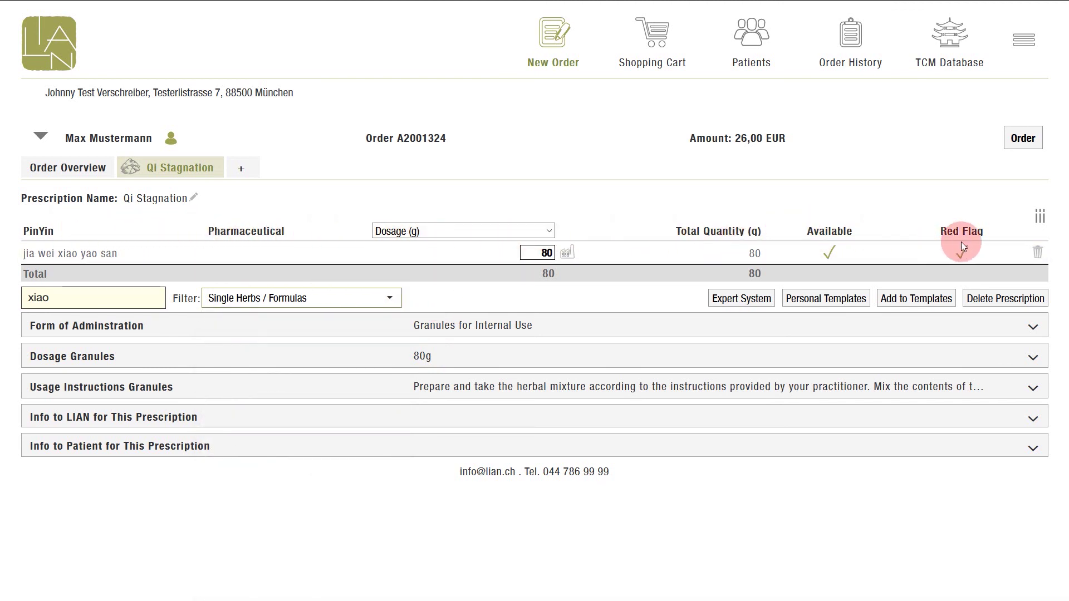
left_click(1040, 223)
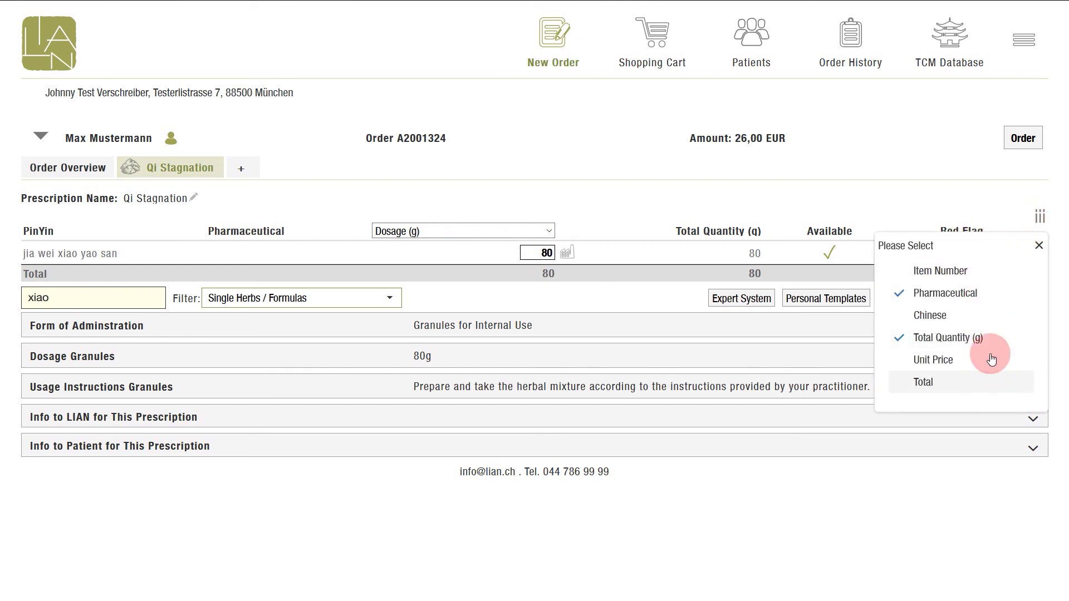
left_click(1039, 246)
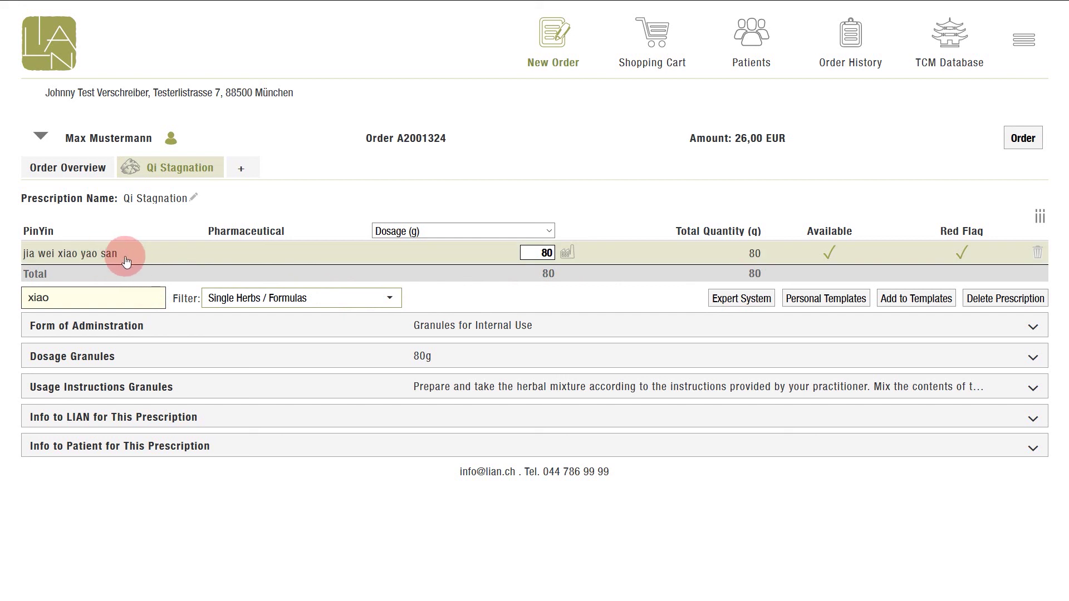
left_click(112, 296)
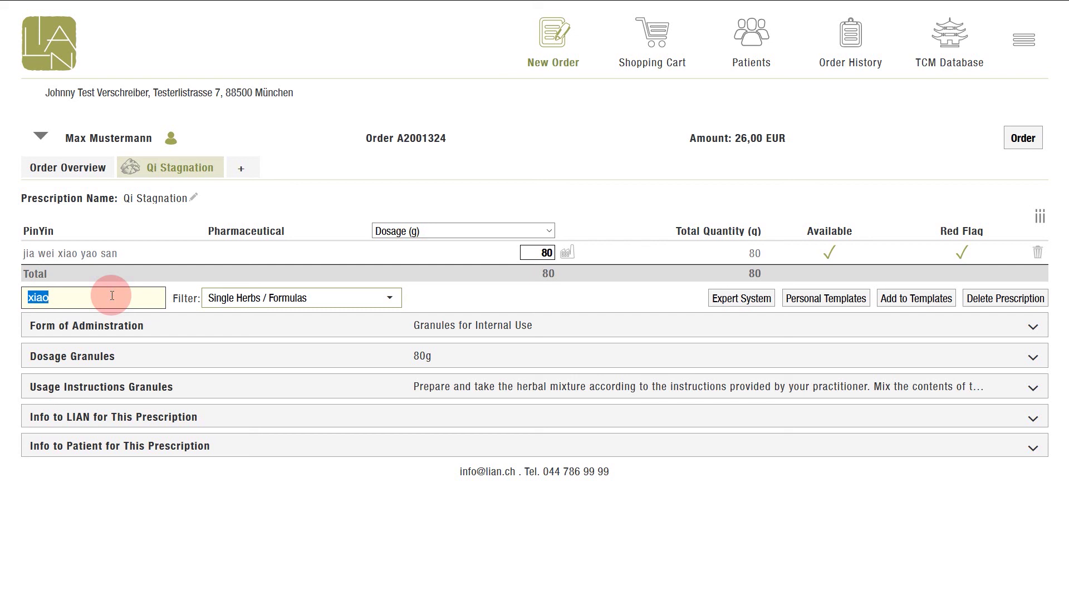
Add xiang fu and yu jin to the Qi Stagnation prescription at 5 g each.
type("xiang")
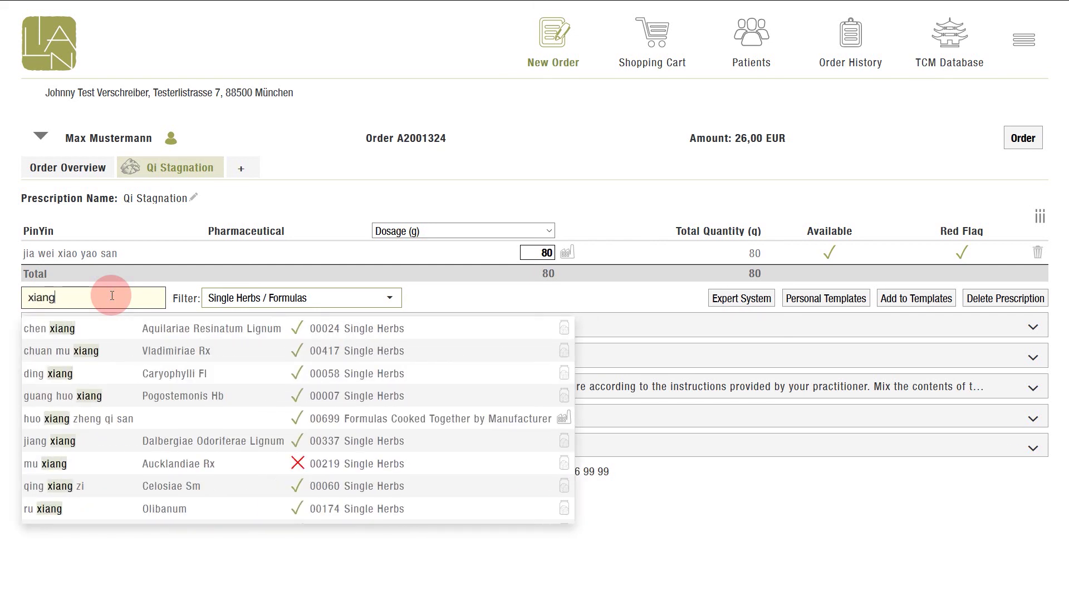
key("Down")
key("Down")
key("Down")
key("Down")
key("Down")
key("Down")
key("Down")
key("Down")
key("Down")
key("Down")
key("Down")
key("Down")
key("Down")
key("Up")
key("Up")
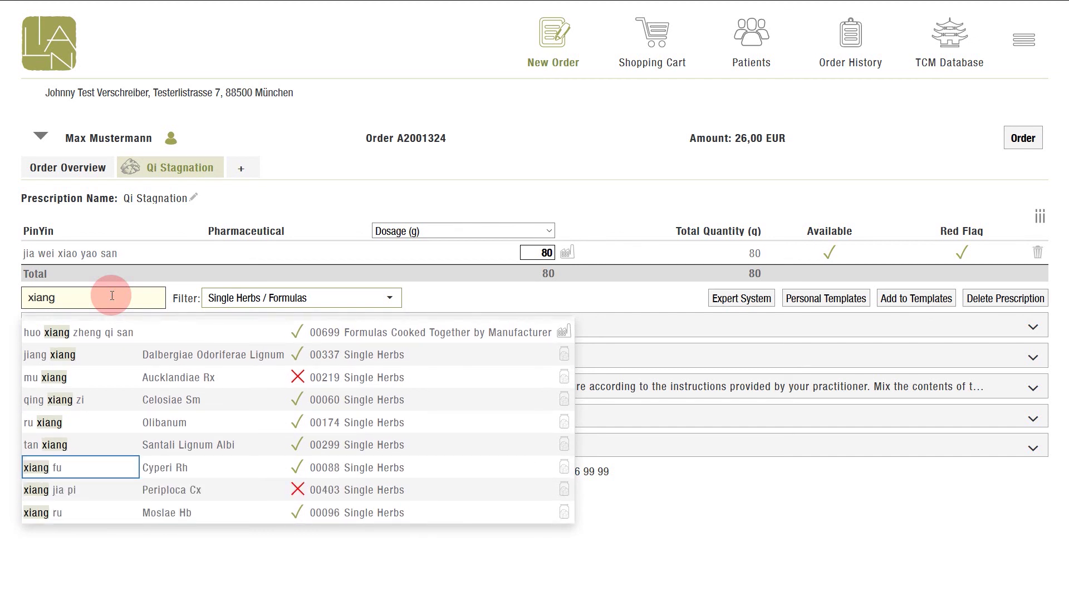
key("Return")
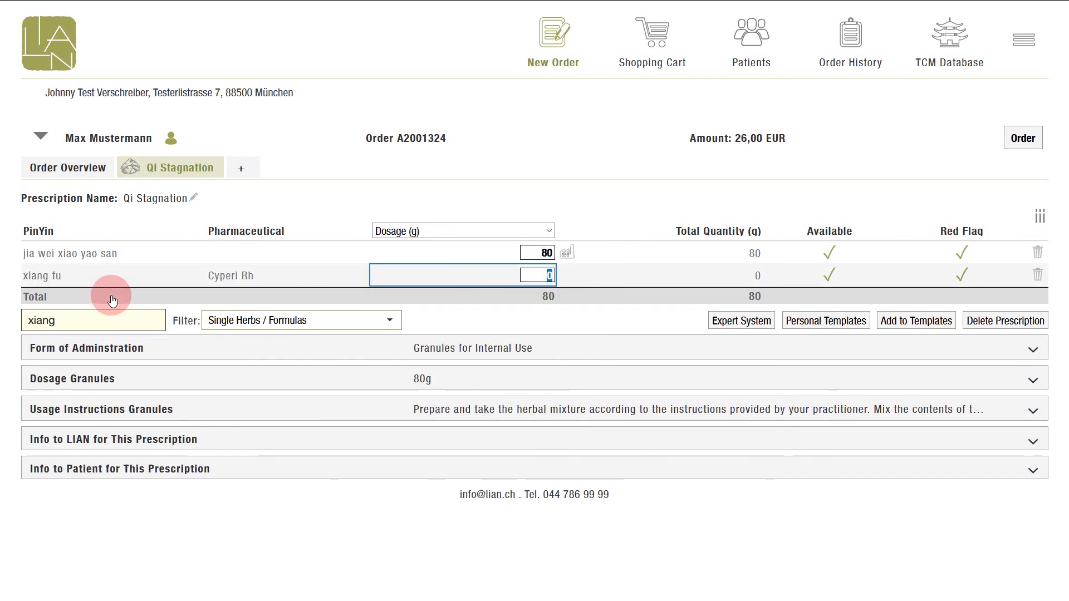
type("5")
key("Return")
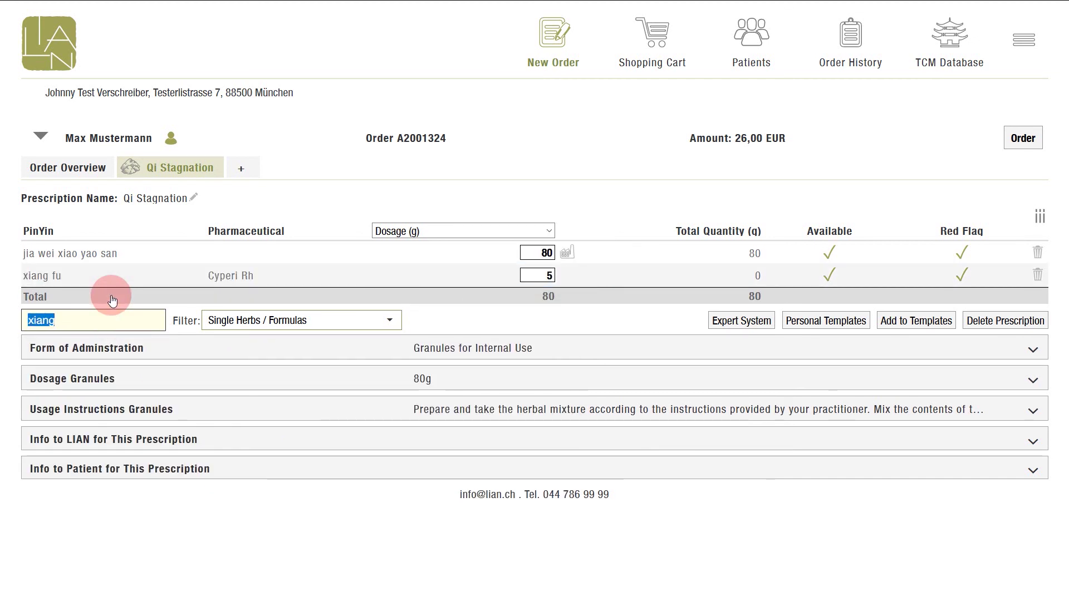
type("yu jin")
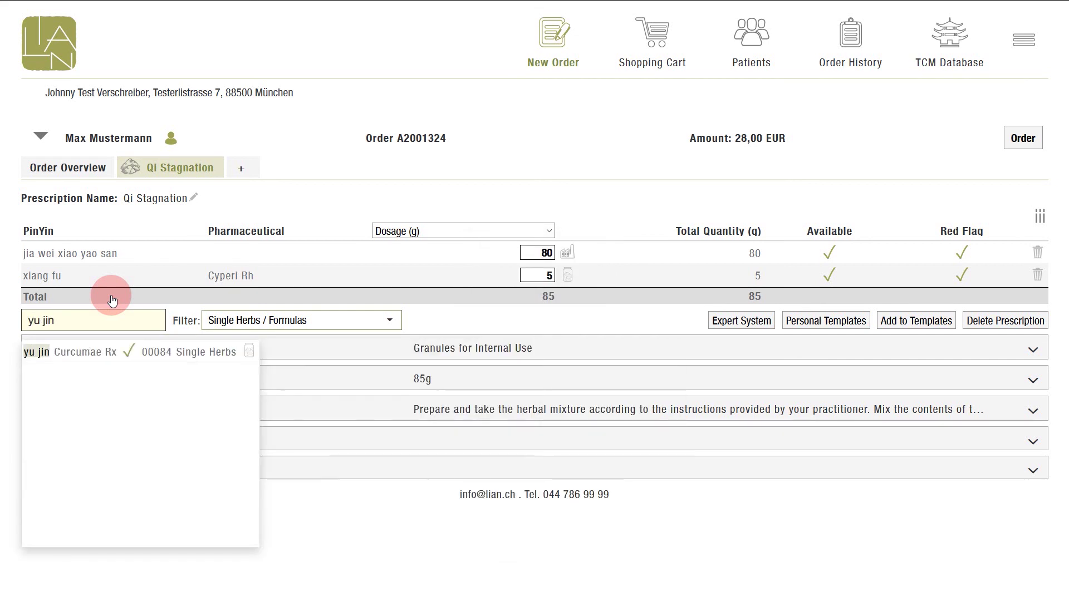
key("Return")
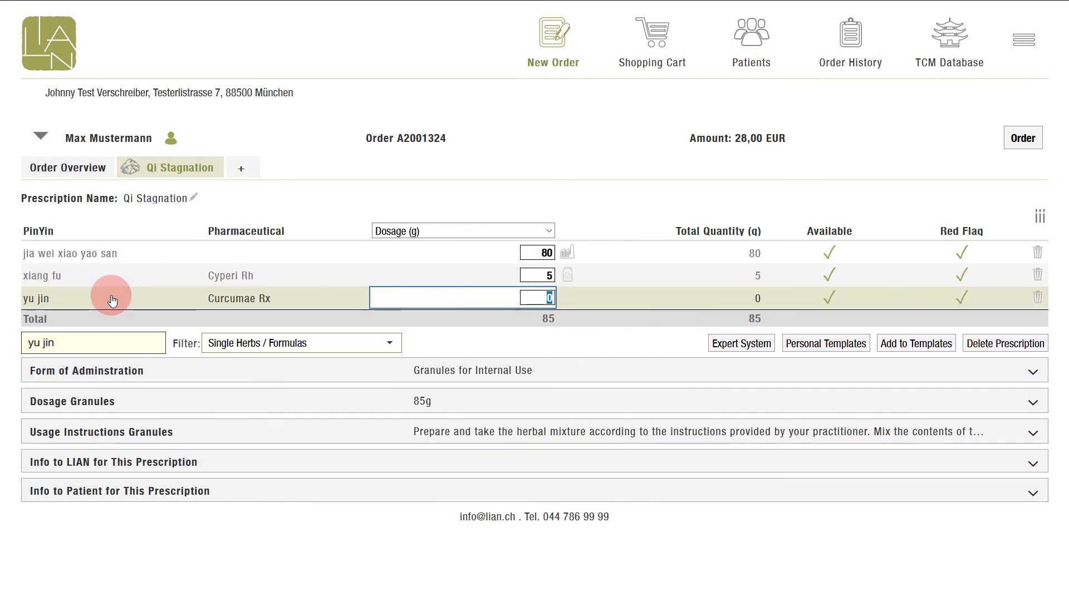
type("5")
key("Return")
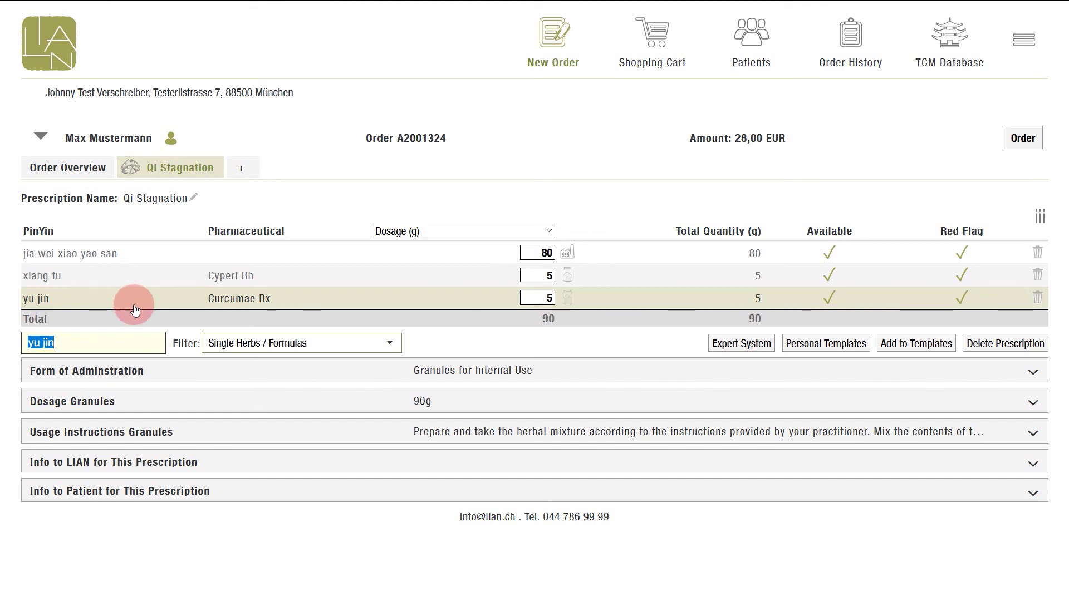
left_click(189, 371)
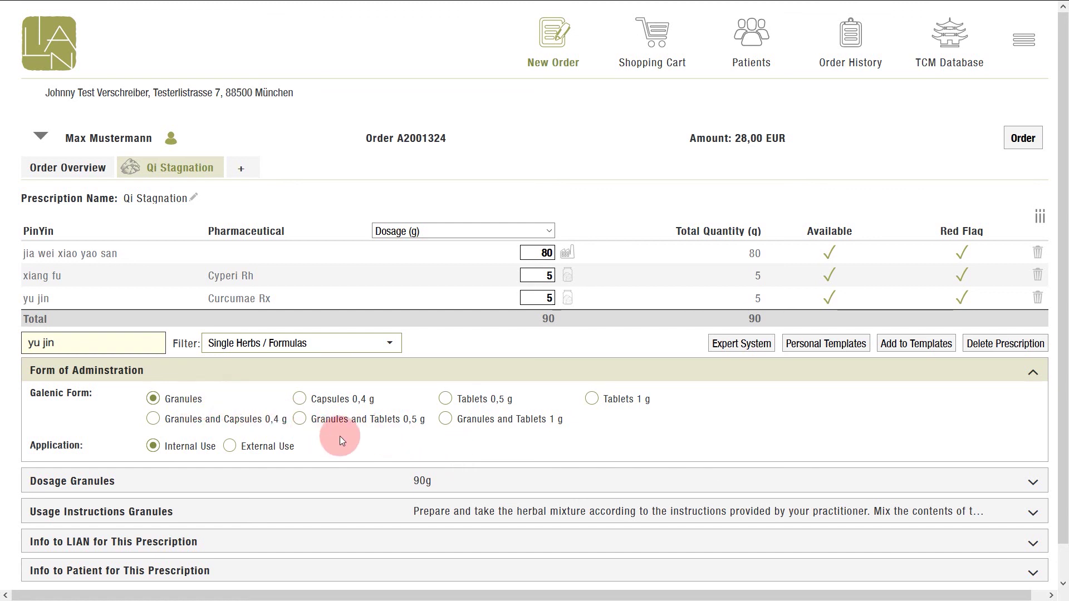
Scroll down to review the granules-for-internal-use form of administration.
scroll(351, 434, "down", 1)
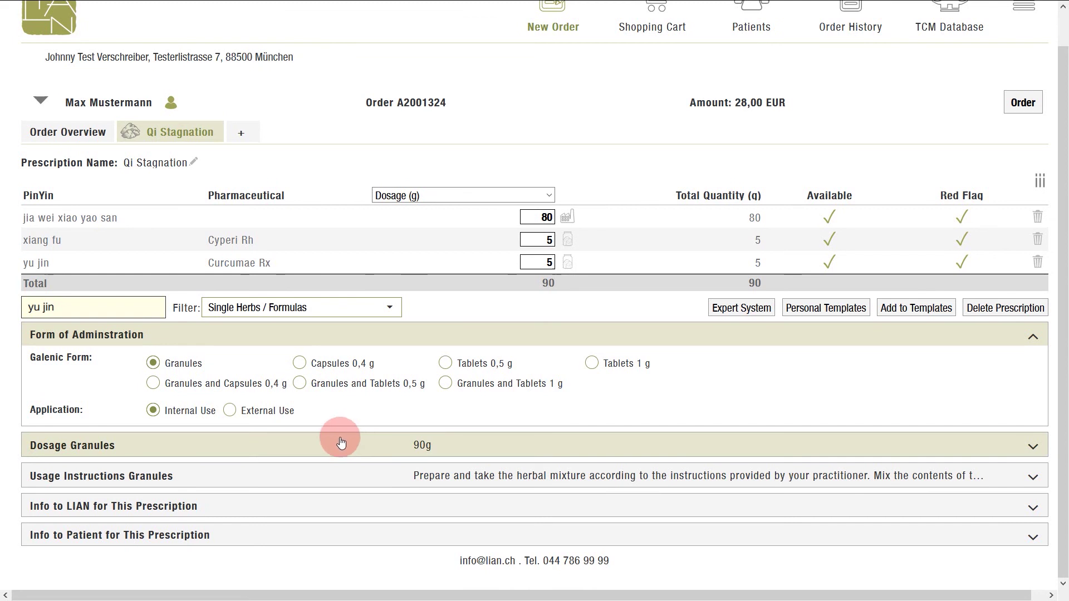
Enter 3 g per dose and 3 doses per day under Dosage Granules.
left_click(298, 445)
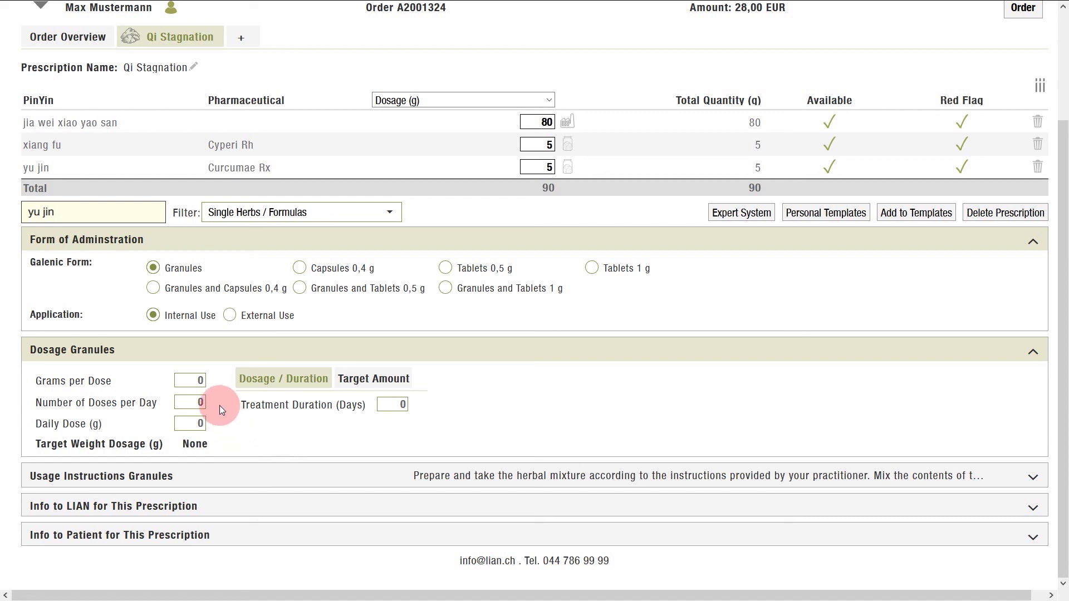
double_click(201, 380)
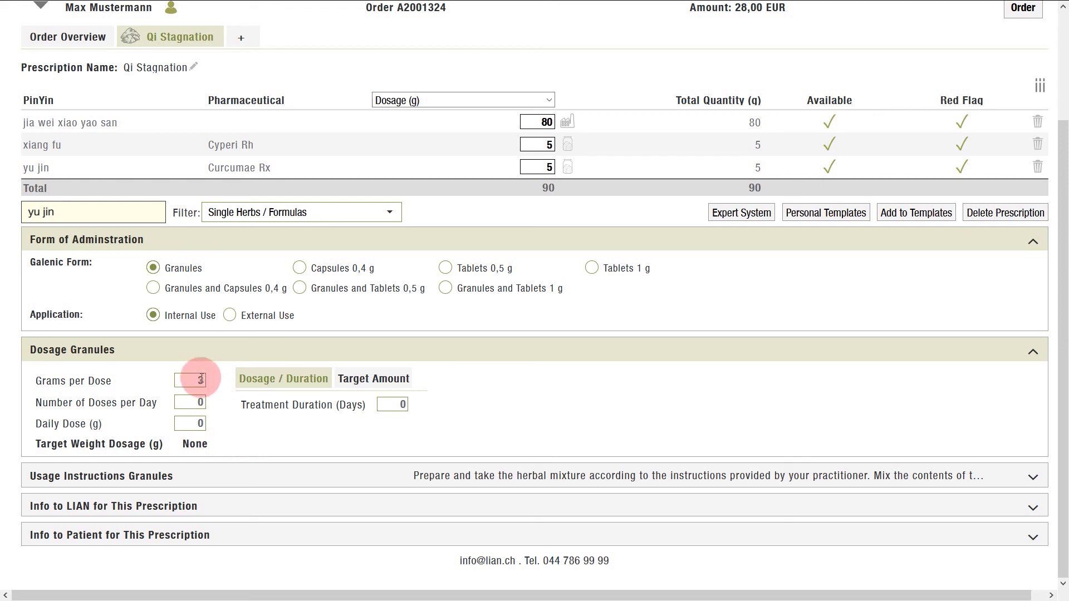
key("BackSpace")
type("3")
double_click(201, 404)
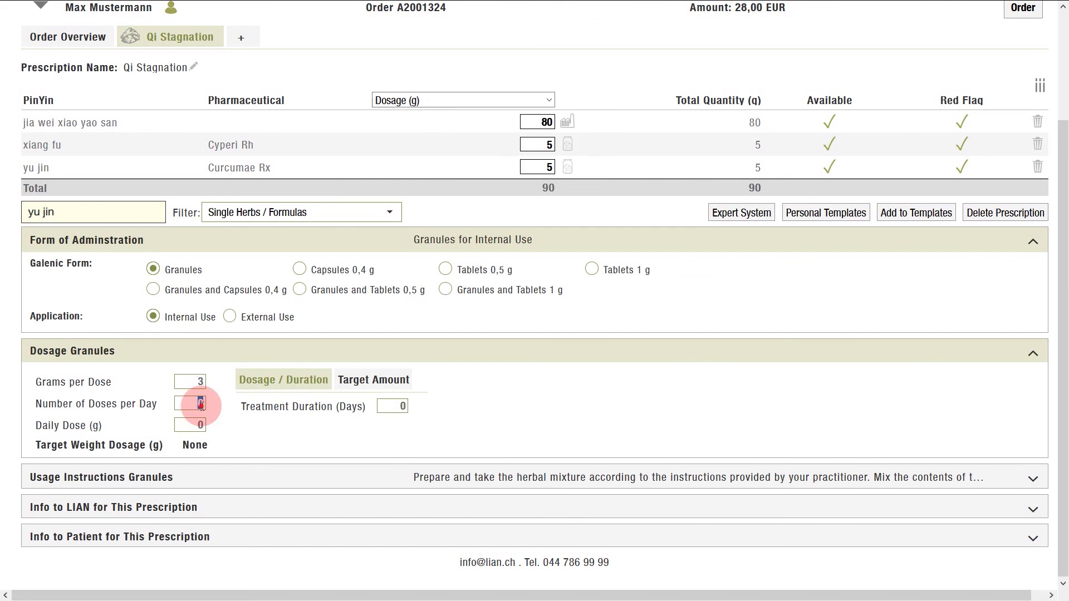
type("3")
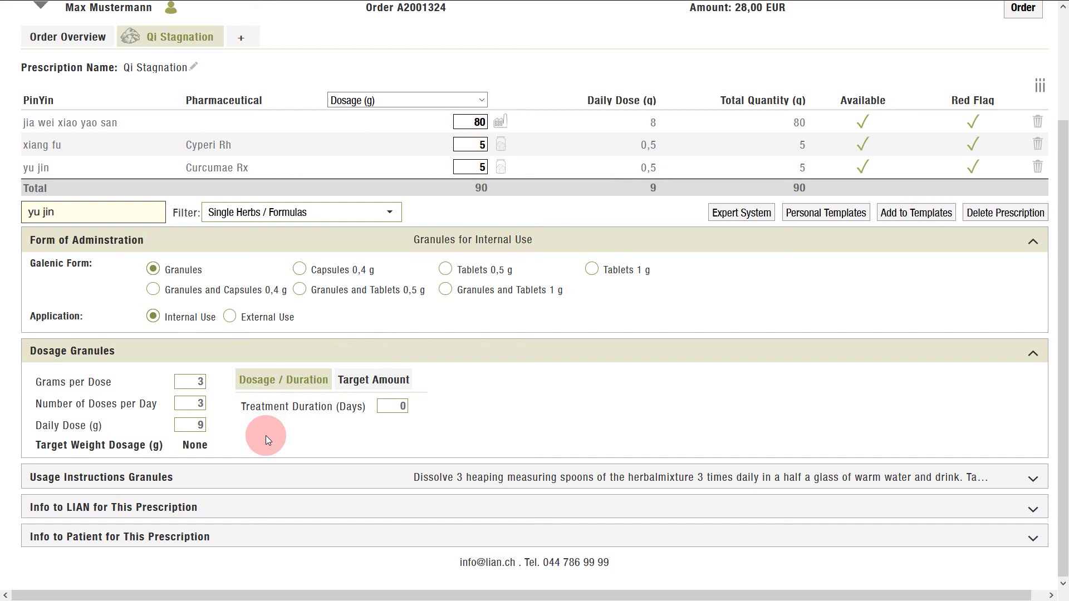
Check the Target Amount option, then switch the galenic form to Capsules 0,4 g.
left_click(294, 444)
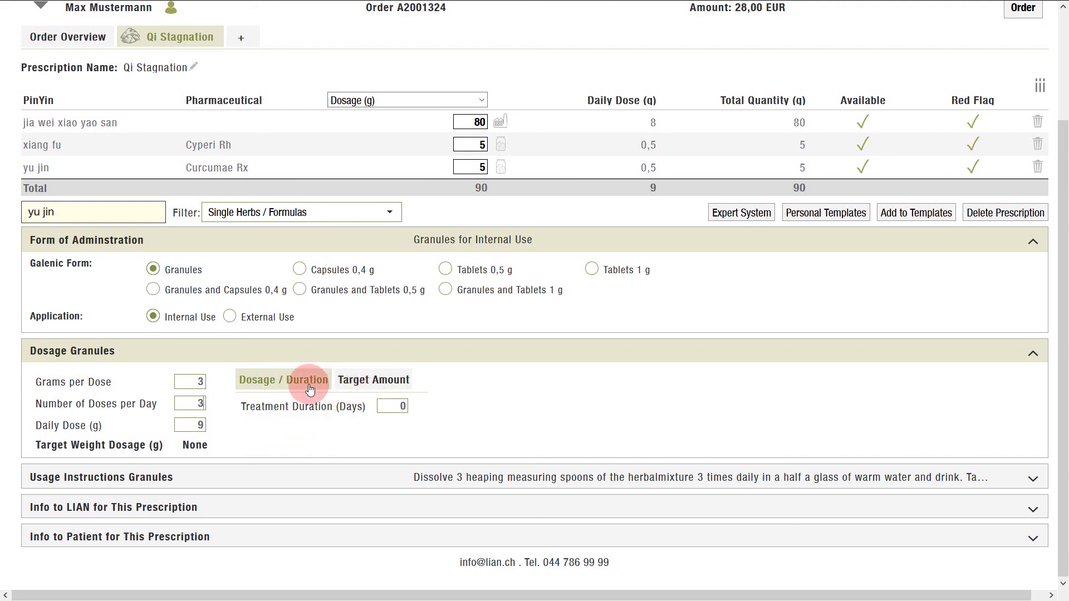
left_click(373, 386)
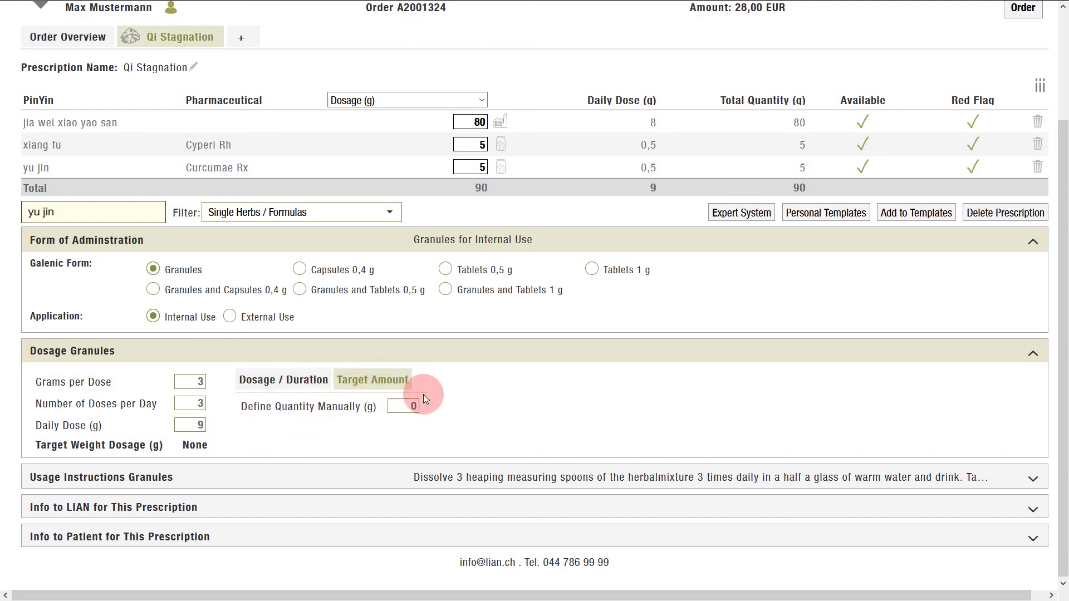
left_click(302, 387)
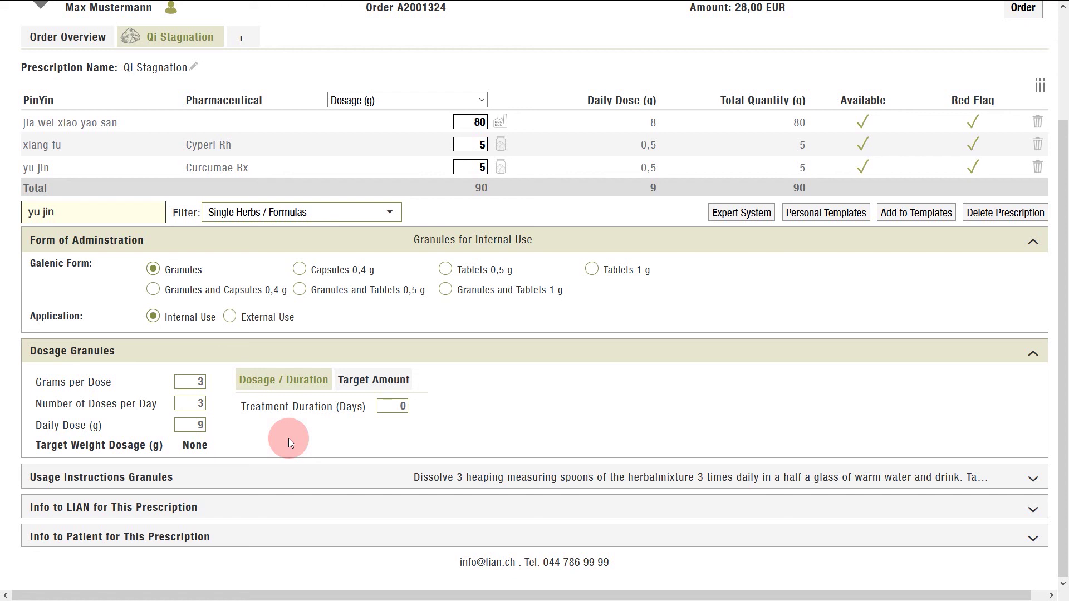
left_click(299, 269)
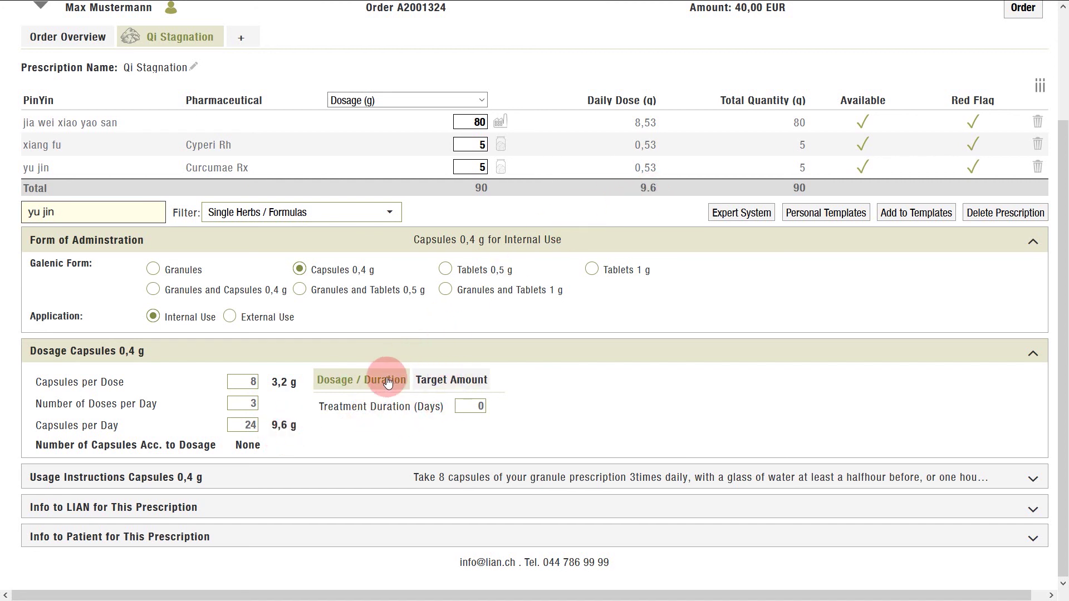
Review the capsule target amount, then switch the galenic form back to Granules.
left_click(423, 381)
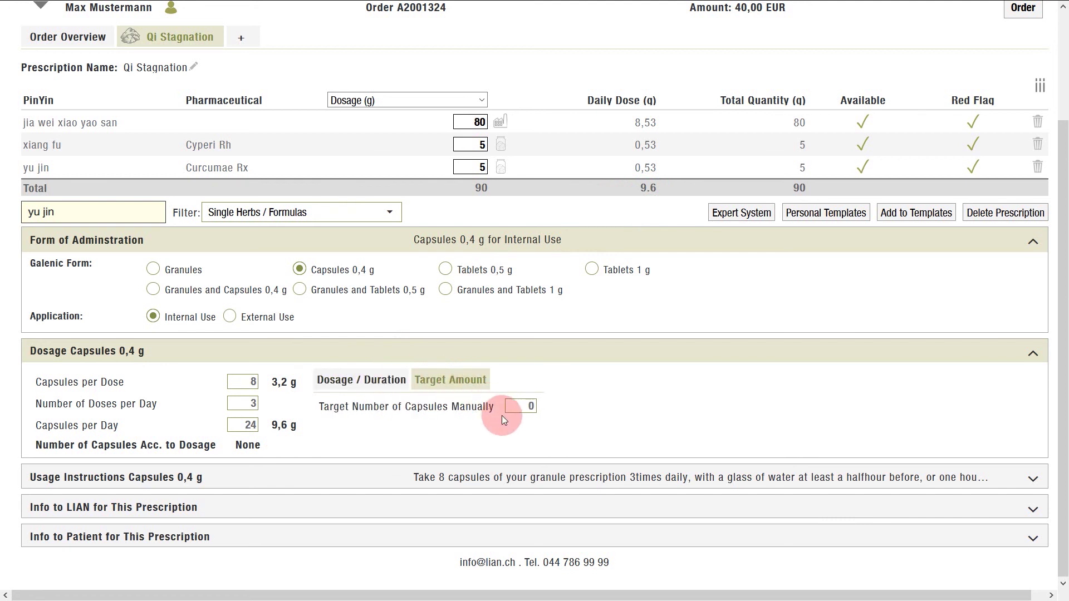
left_click(388, 381)
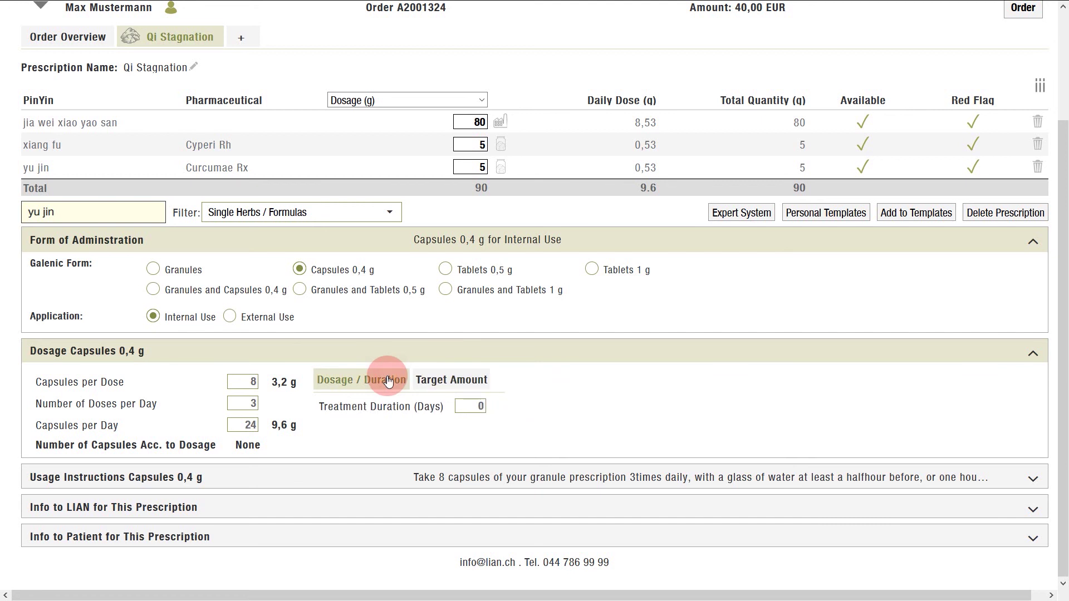
left_click(180, 270)
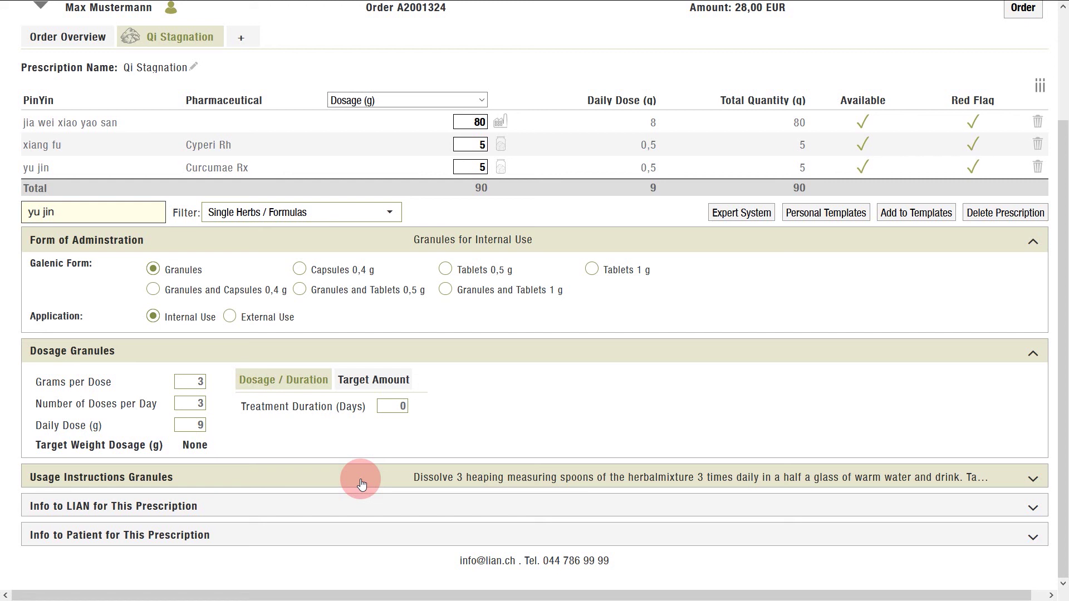
left_click(360, 480)
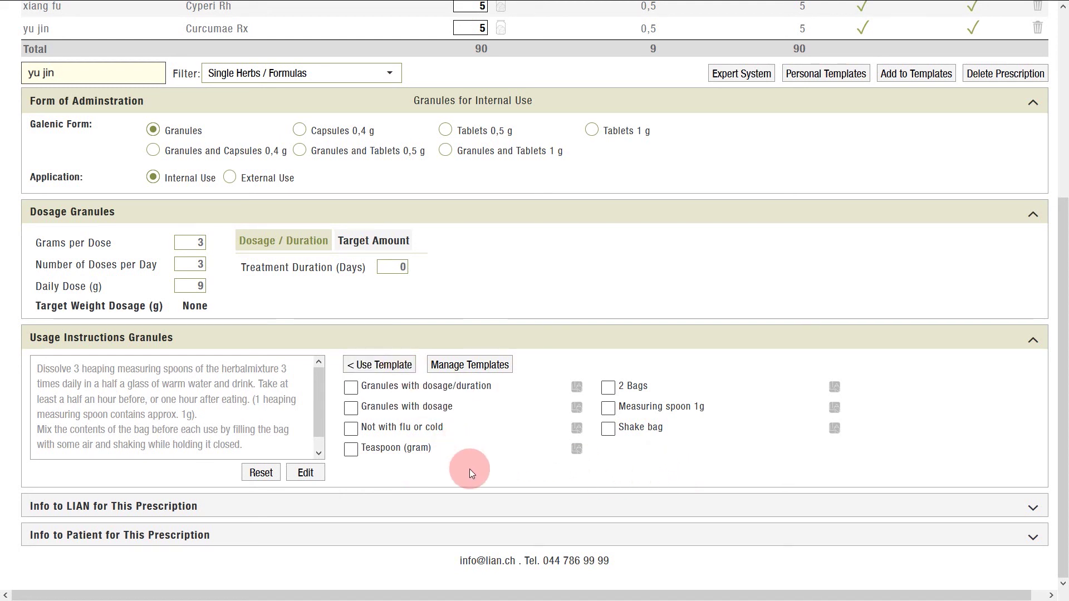
Edit the granule usage instructions and save them unchanged.
left_click(306, 472)
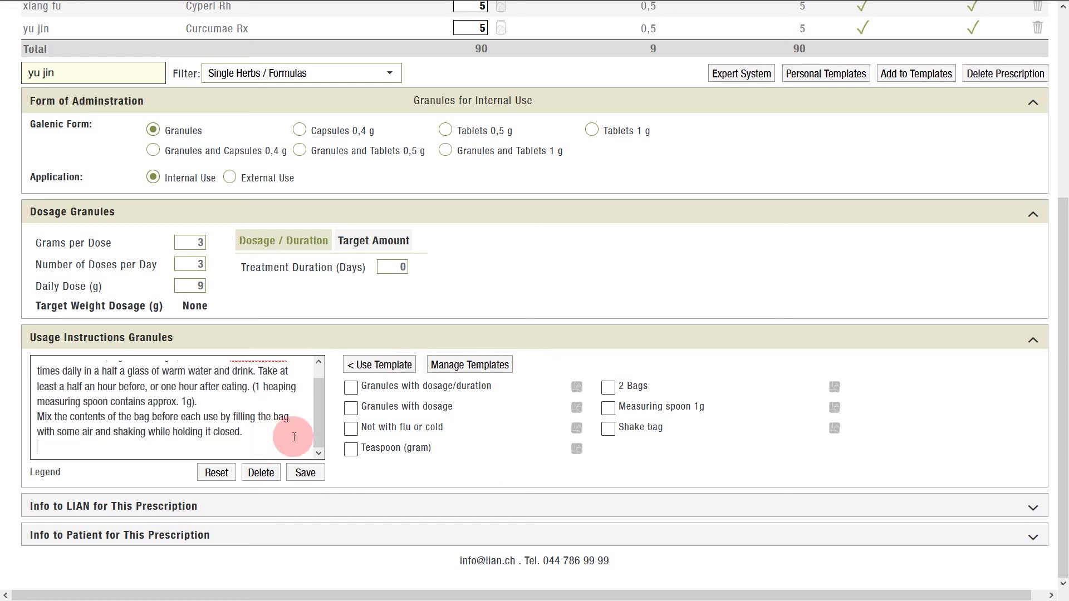
left_click(305, 473)
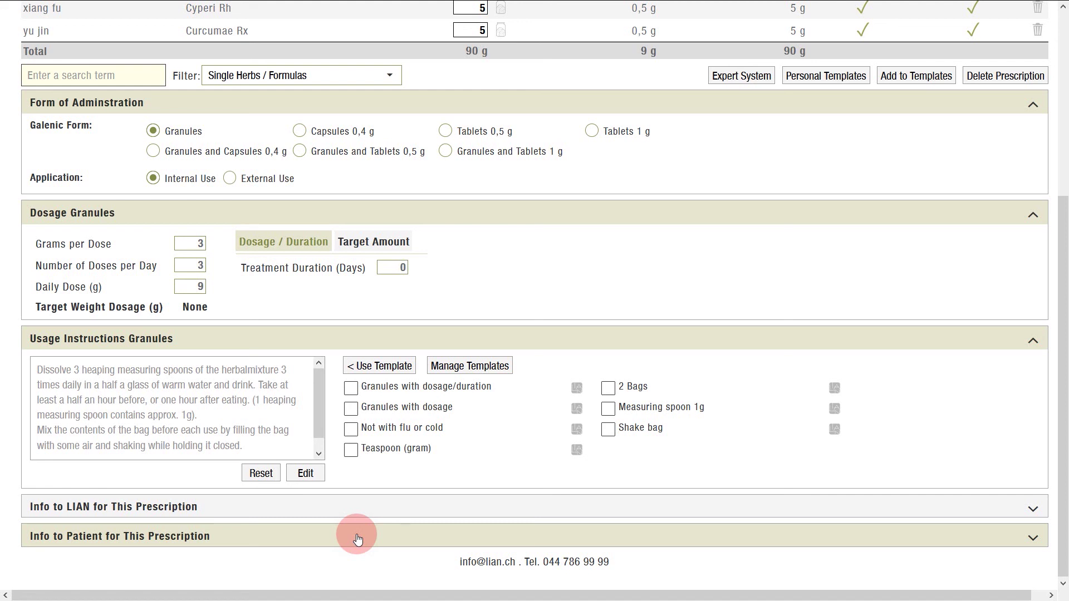
scroll(358, 539, "up", 5)
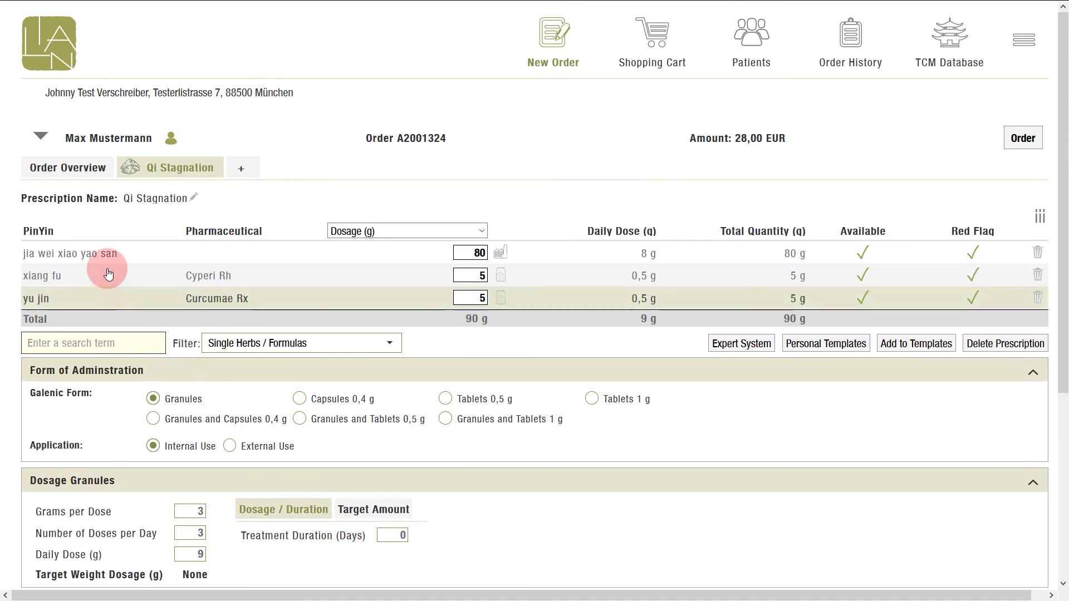
Open the new-item menu from the + tab beside the Qi Stagnation prescription.
left_click(244, 170)
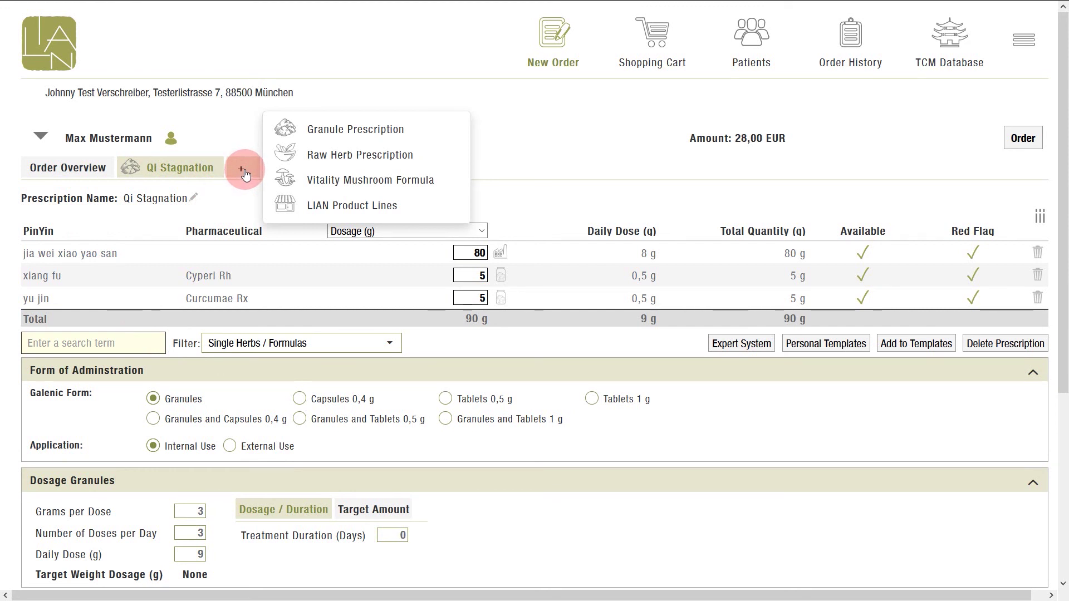
Add 2 LianTong Intense Chinese Herbal Gel 75 ml (17146) from LIAN Product Lines, totalling 58,20 EUR.
left_click(344, 208)
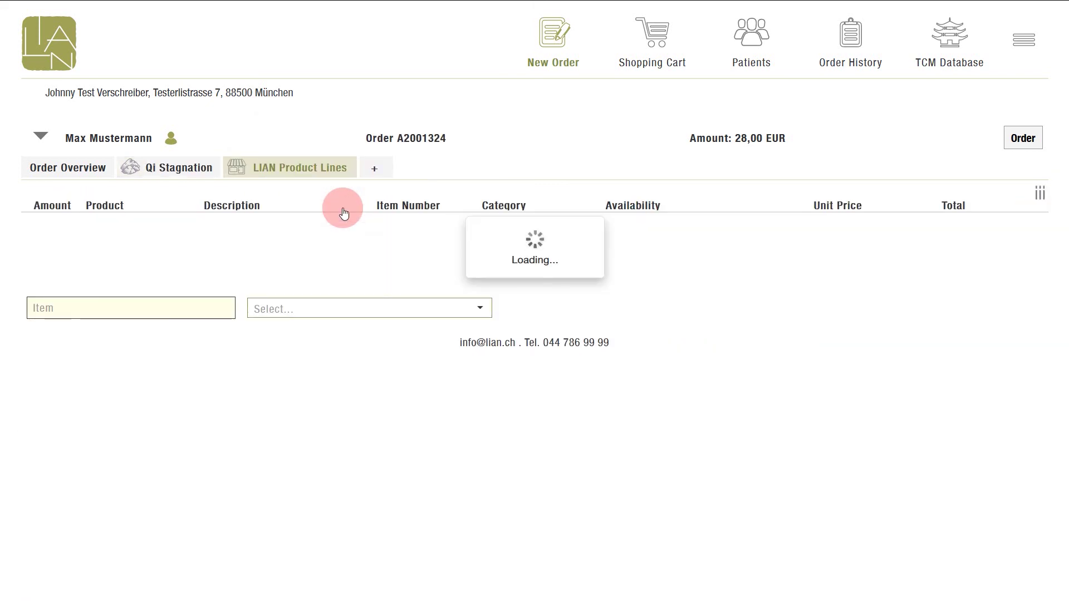
type("liantong")
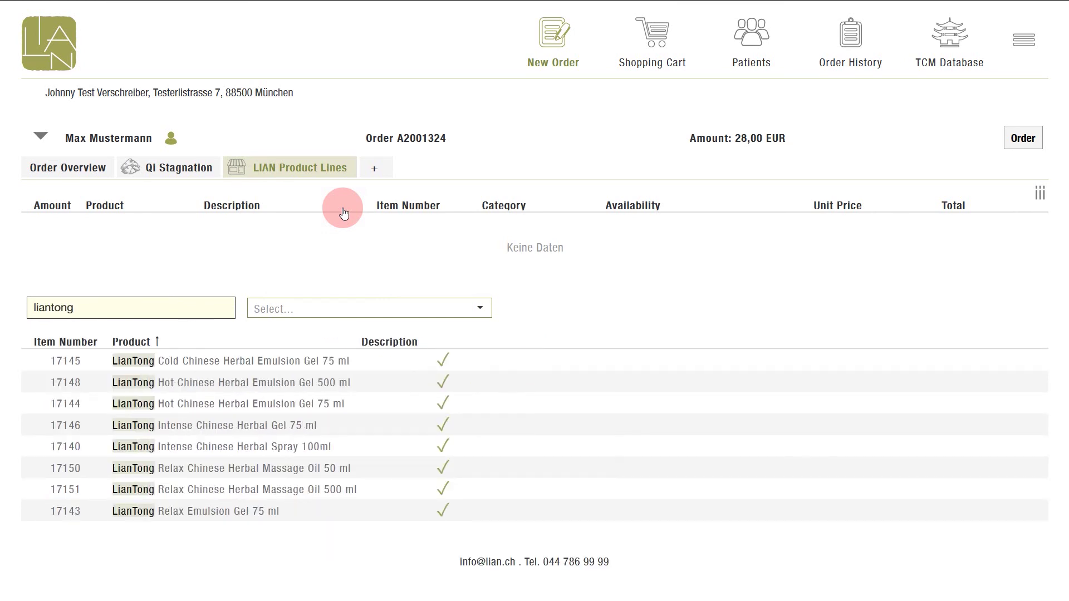
key("Tab")
key("Down")
key("Down")
key("Down")
key("Return")
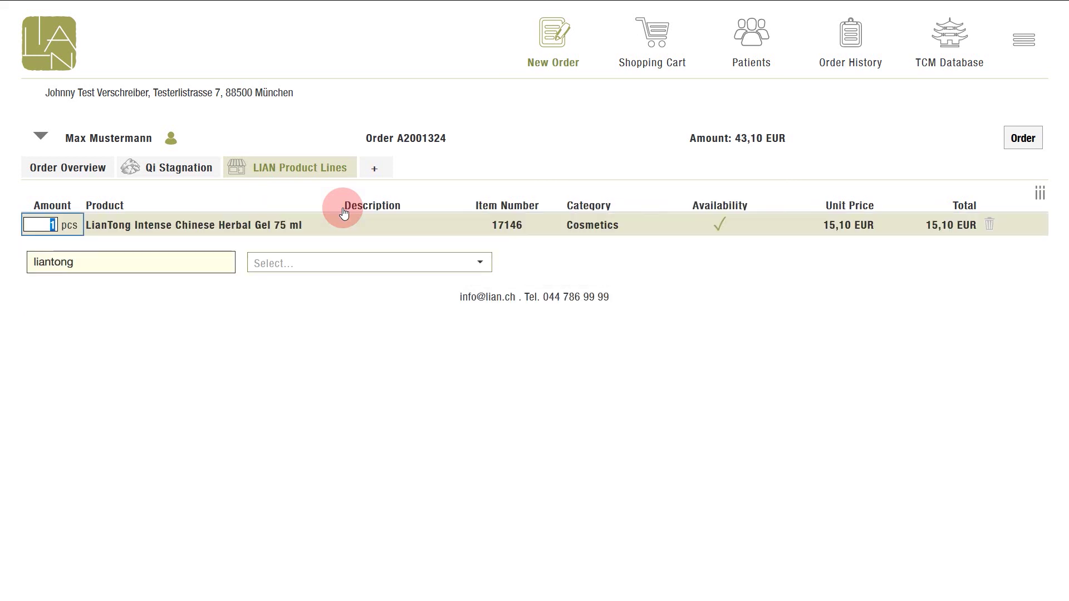
type("2")
key("Tab")
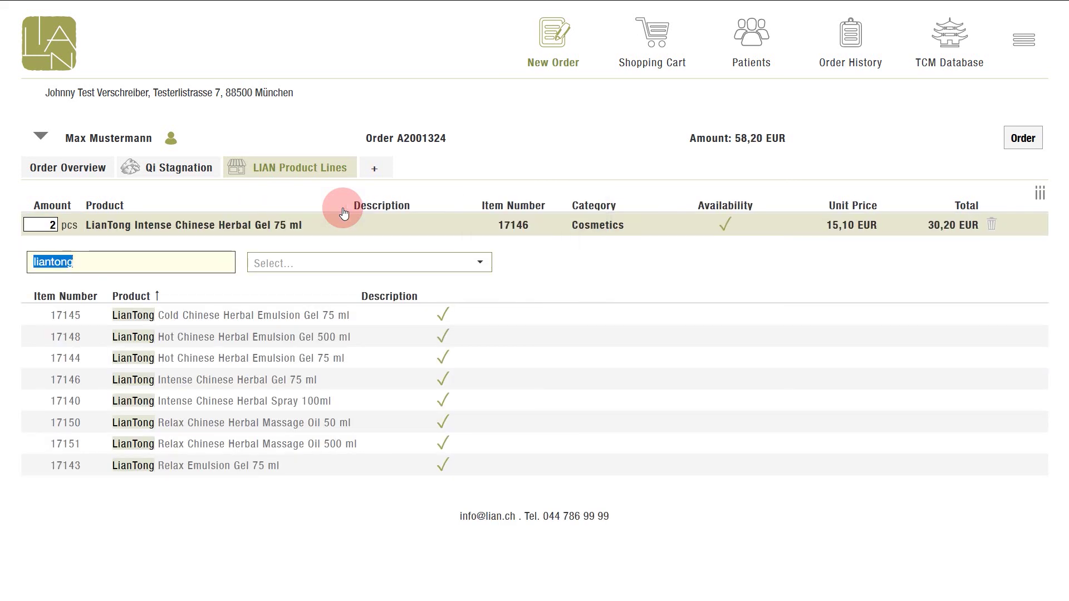